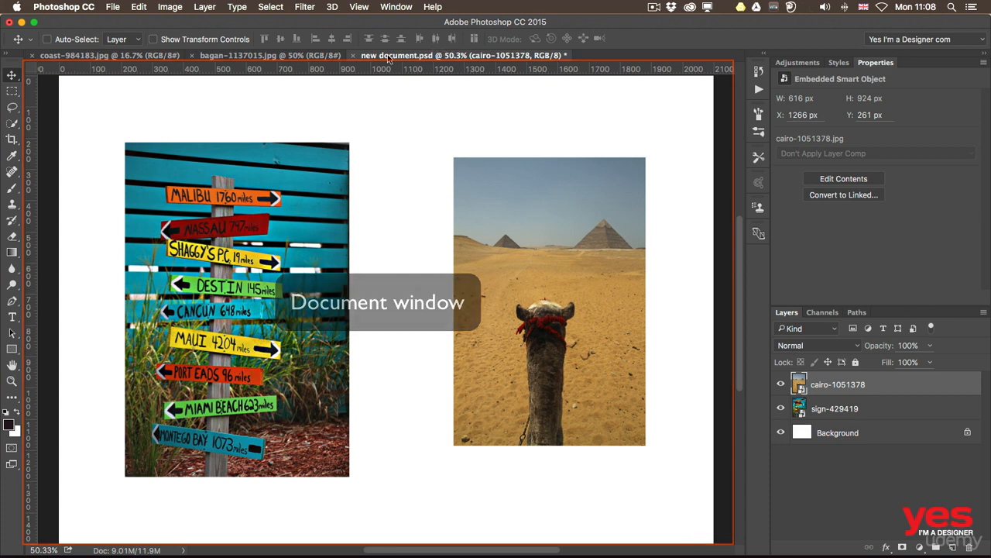
- In bagan-1137015.jpg, duplicate the two far-left balloons into the right-hand sky with Content-Aware Move in Extend mode, then deselect
left_click(270, 56)
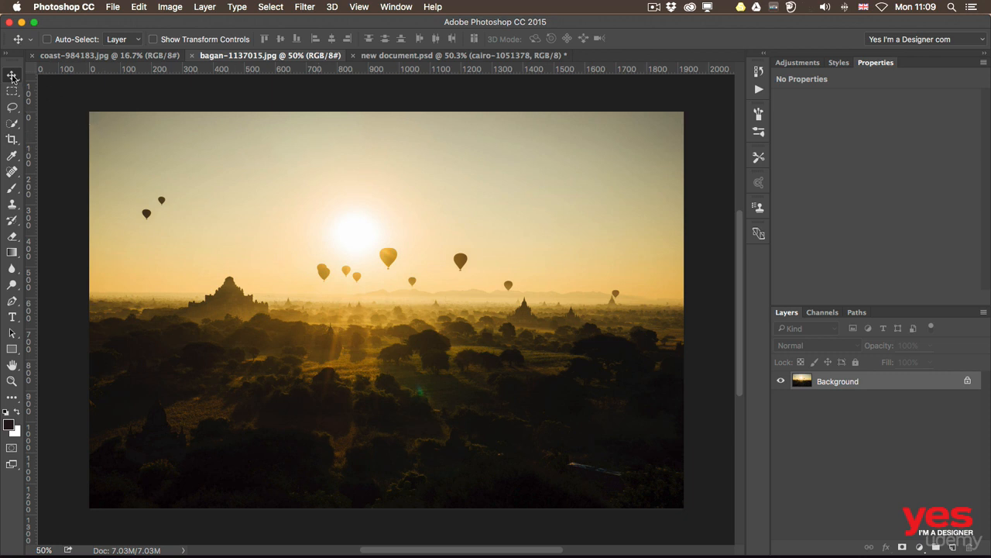
left_click(9, 176)
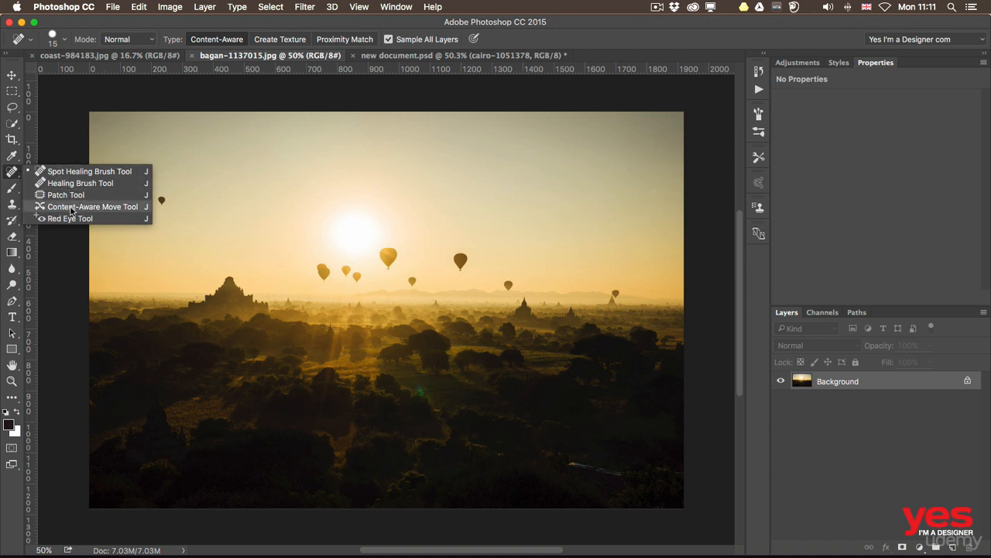
left_click(70, 207)
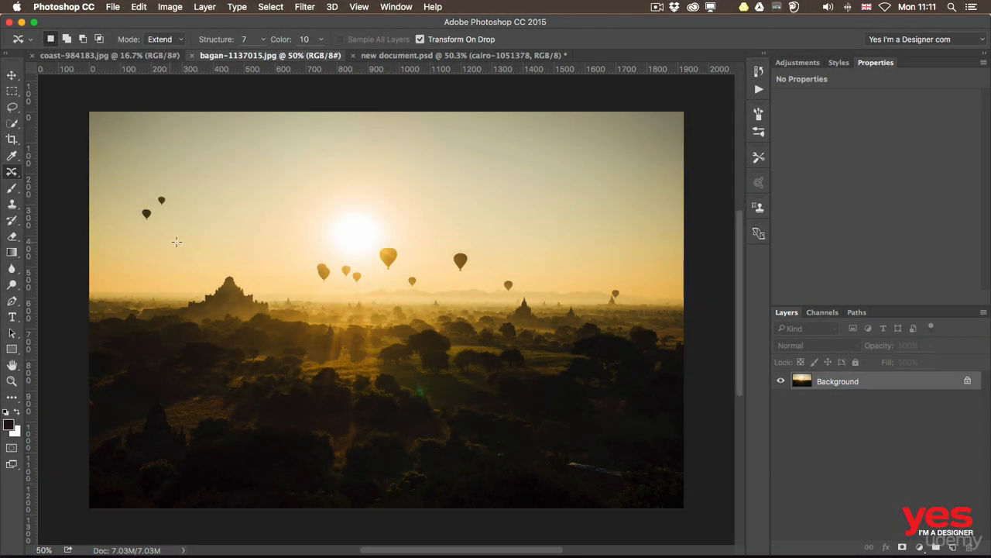
mouse_move(179, 203)
left_mouse_down()
mouse_move(139, 206)
mouse_move(134, 227)
mouse_move(159, 226)
mouse_move(176, 203)
mouse_move(162, 209)
mouse_move(273, 209)
mouse_move(243, 209)
mouse_move(279, 197)
mouse_move(560, 217)
left_mouse_up()
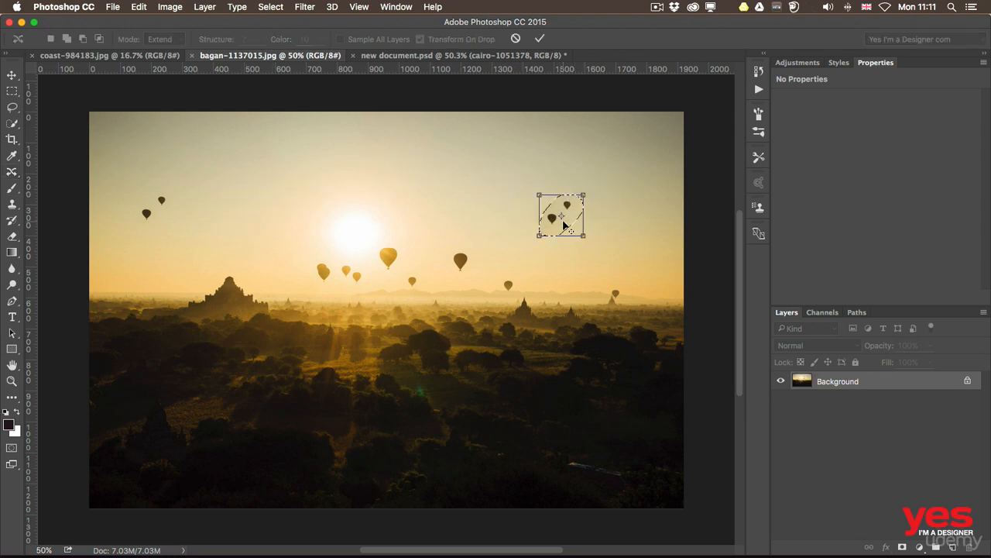
key("Return")
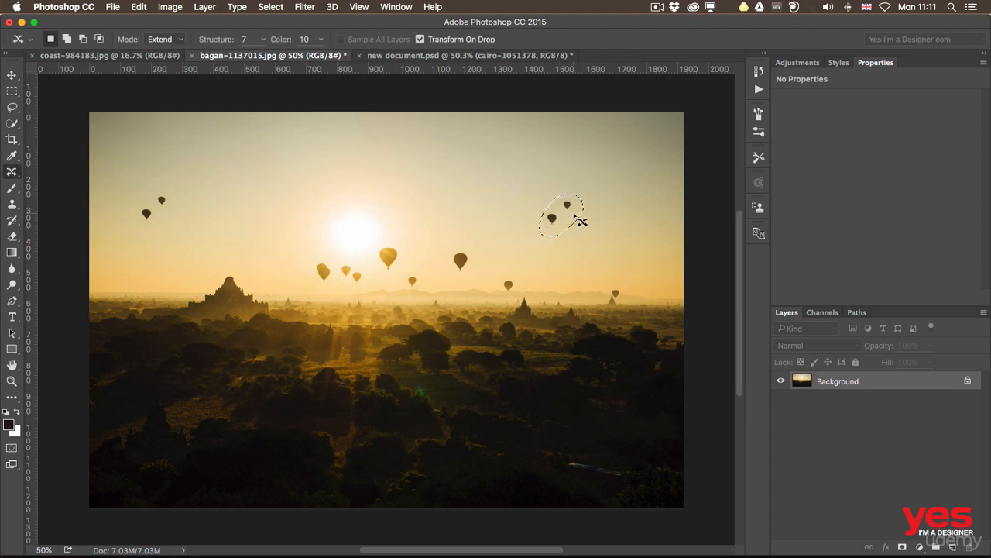
left_click(642, 198)
- Relocate the original two far-left balloons closer to the sun with Content-Aware Move in Move mode and deselect
left_click(180, 40)
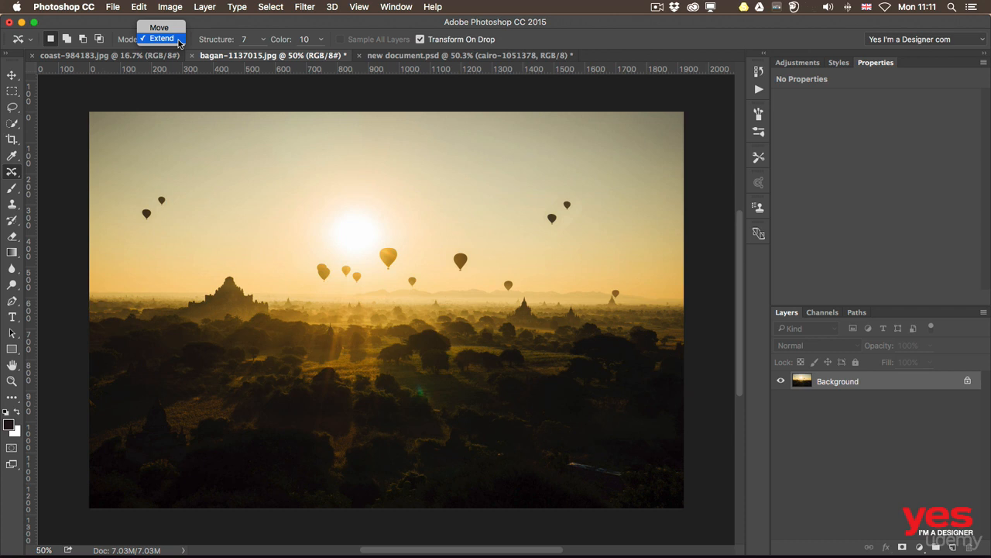
left_click(178, 41)
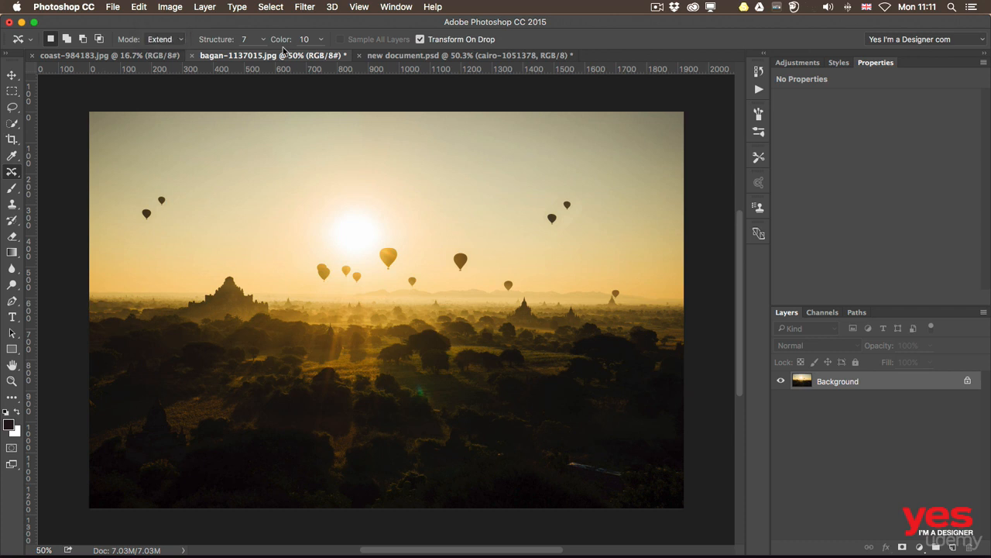
left_click(163, 39)
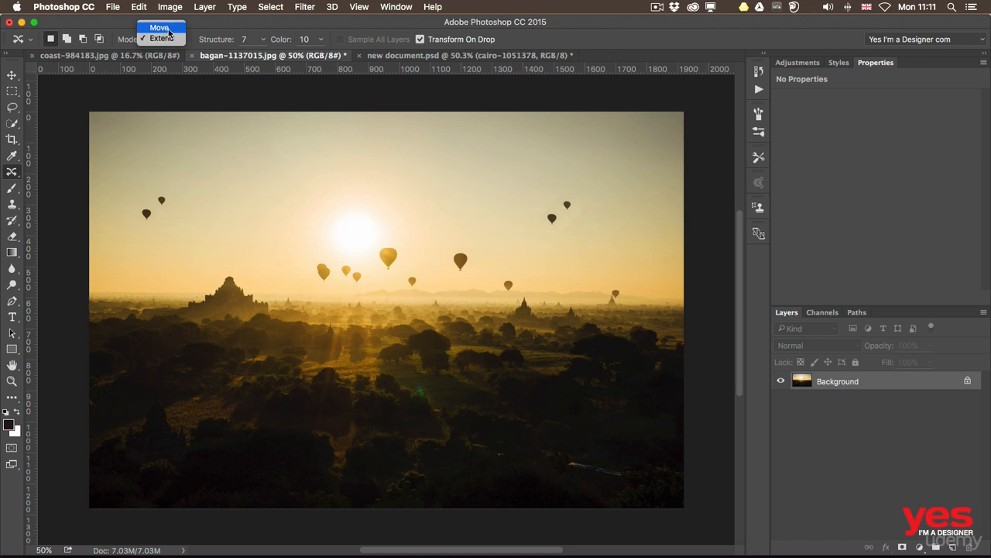
left_click(160, 28)
mouse_move(172, 188)
left_mouse_down()
mouse_move(149, 192)
mouse_move(130, 214)
mouse_move(158, 228)
mouse_move(173, 190)
mouse_move(164, 208)
mouse_move(242, 188)
left_mouse_up()
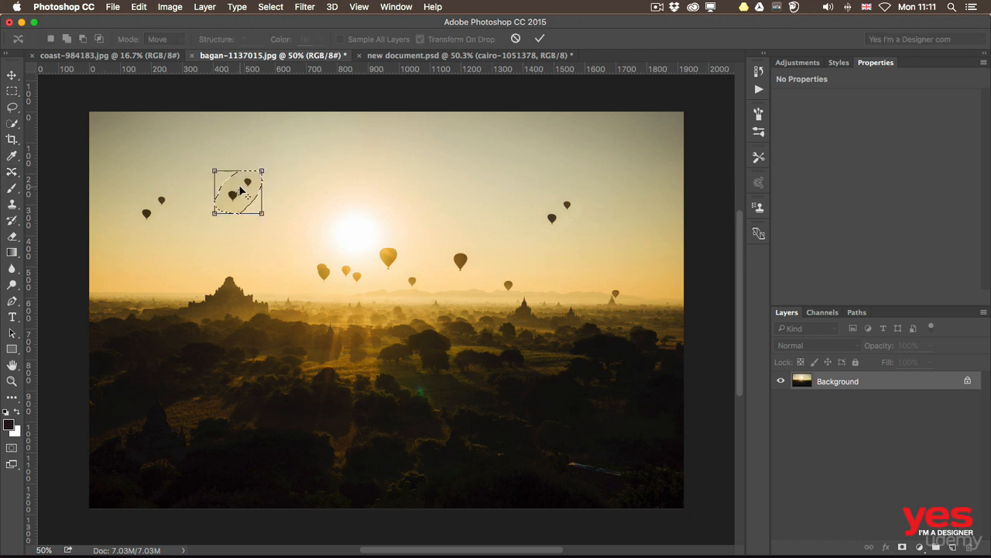
left_click(539, 40)
key("super+d")
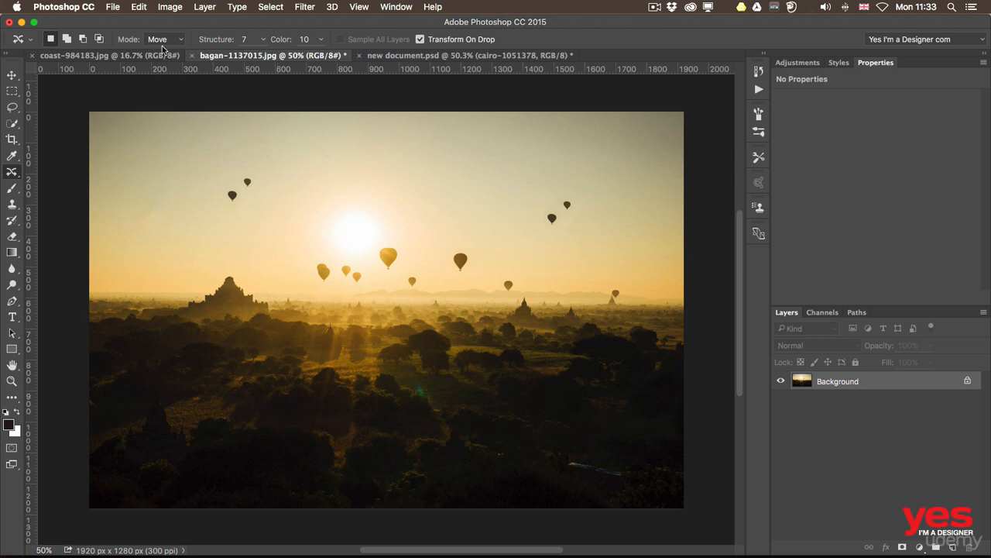
- Examine the tool preset options and the tool reset commands for the Content-Aware Move Tool
left_click(31, 40)
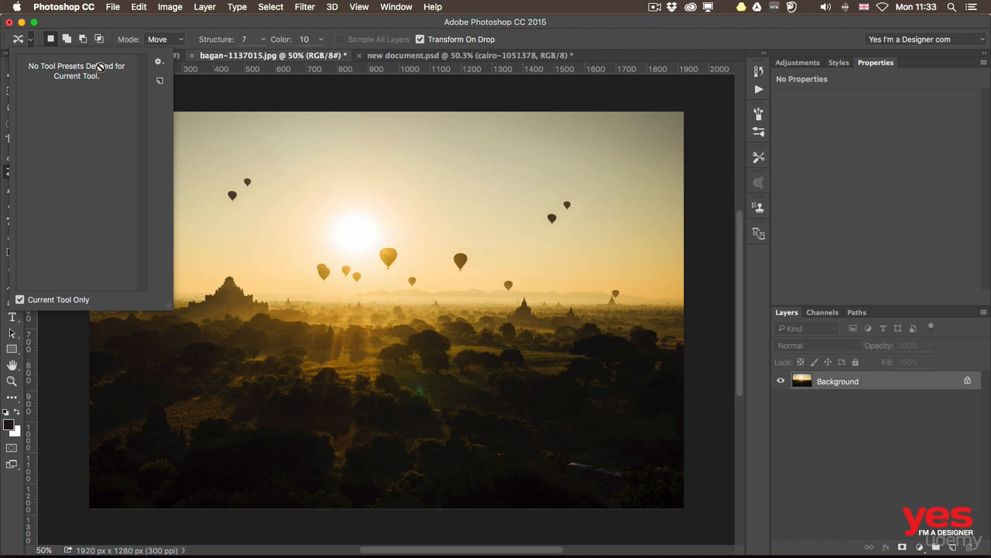
left_click(158, 63)
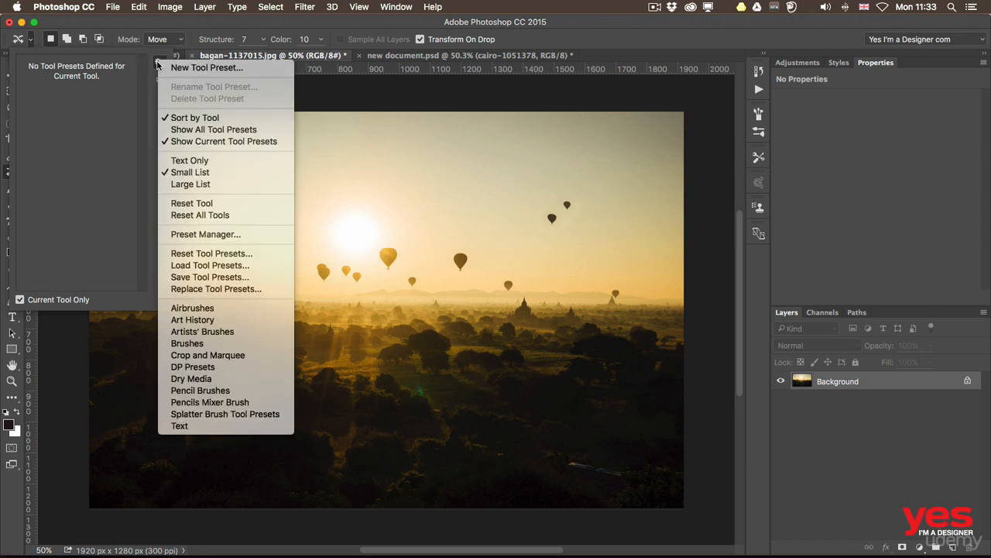
left_click(230, 218)
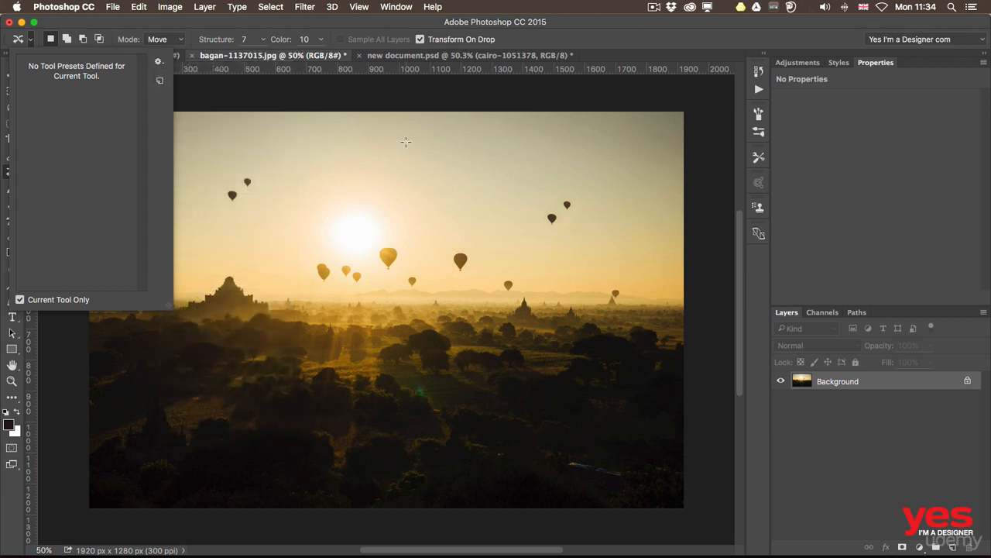
left_click(94, 23)
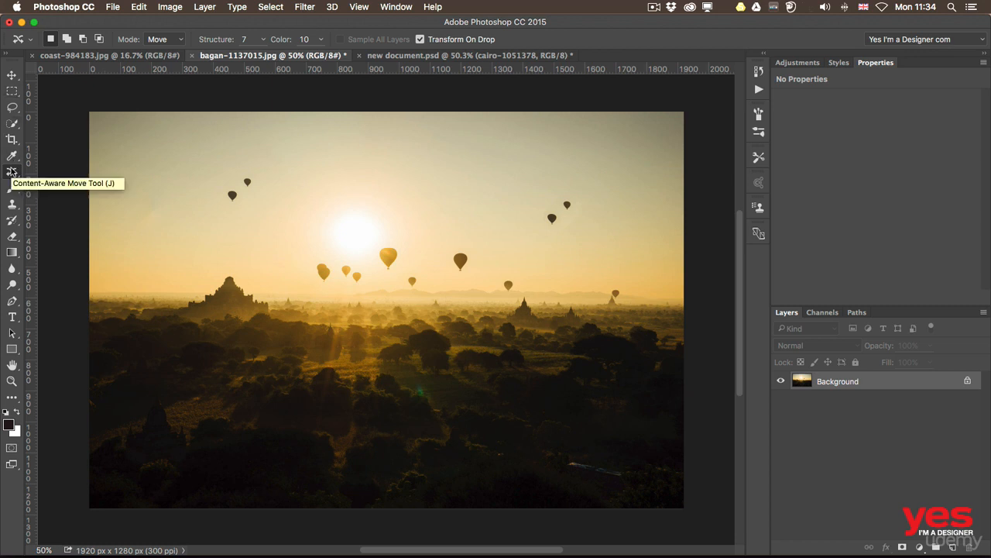
- Customize the toolbar by moving the Single Row Marquee Tool and Single Column Marquee Tool into Extra Tools
left_click(13, 399)
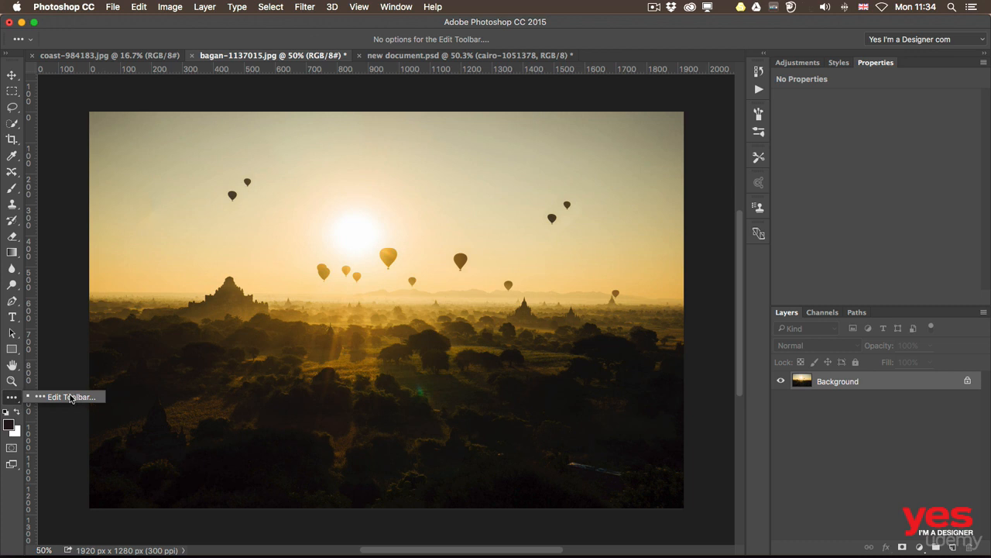
left_click(71, 397)
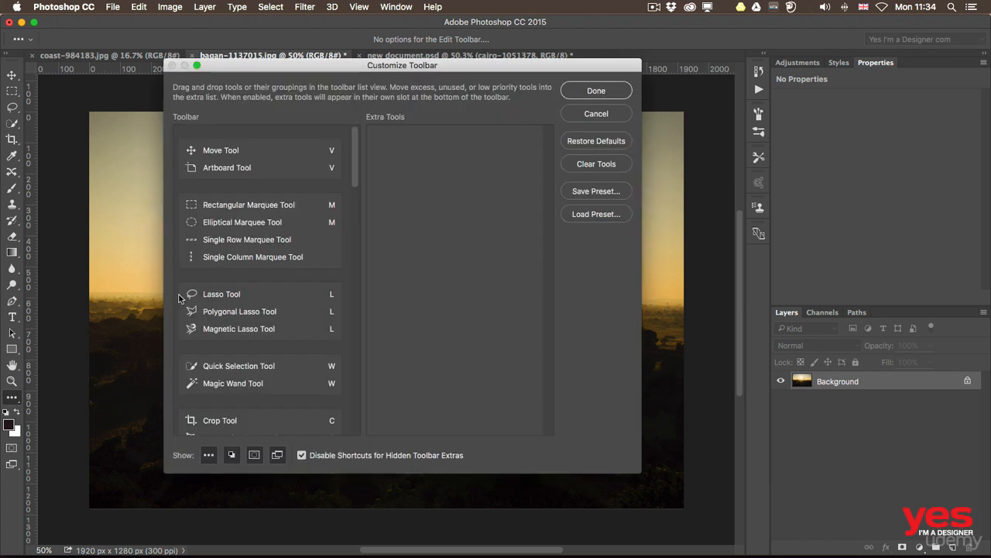
mouse_move(357, 140)
left_mouse_down()
mouse_move(365, 317)
mouse_move(364, 153)
left_mouse_up()
left_click_drag(261, 241, 416, 200)
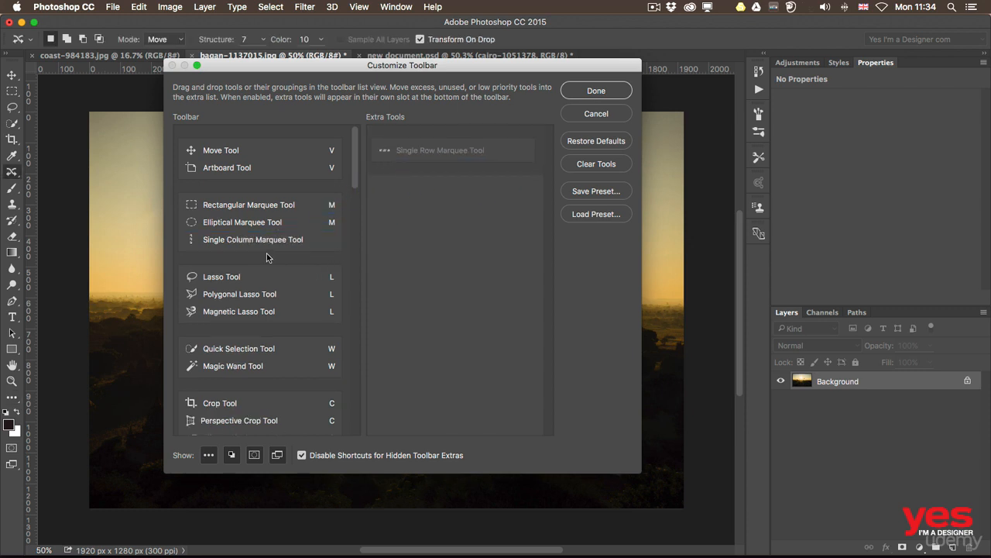
left_click_drag(252, 242, 464, 220)
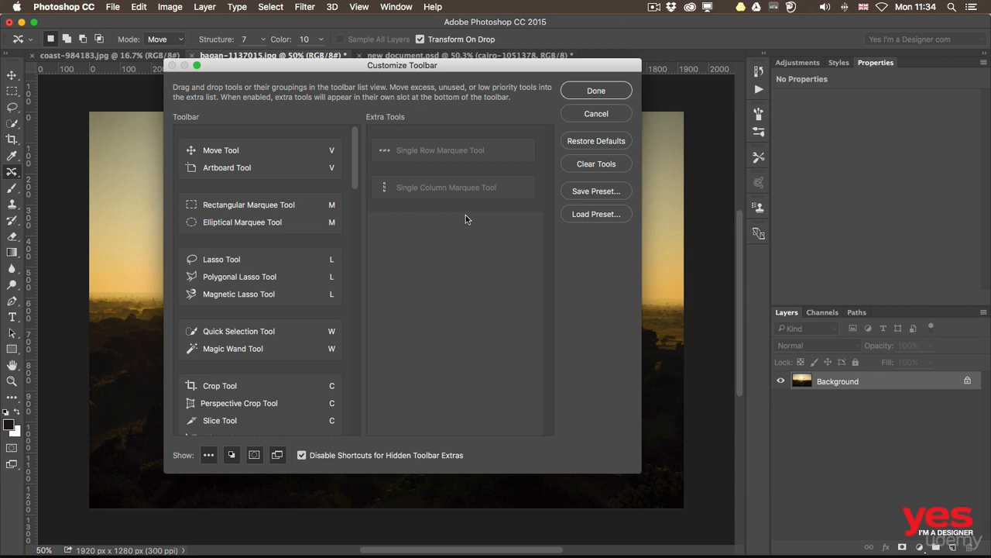
left_click(596, 91)
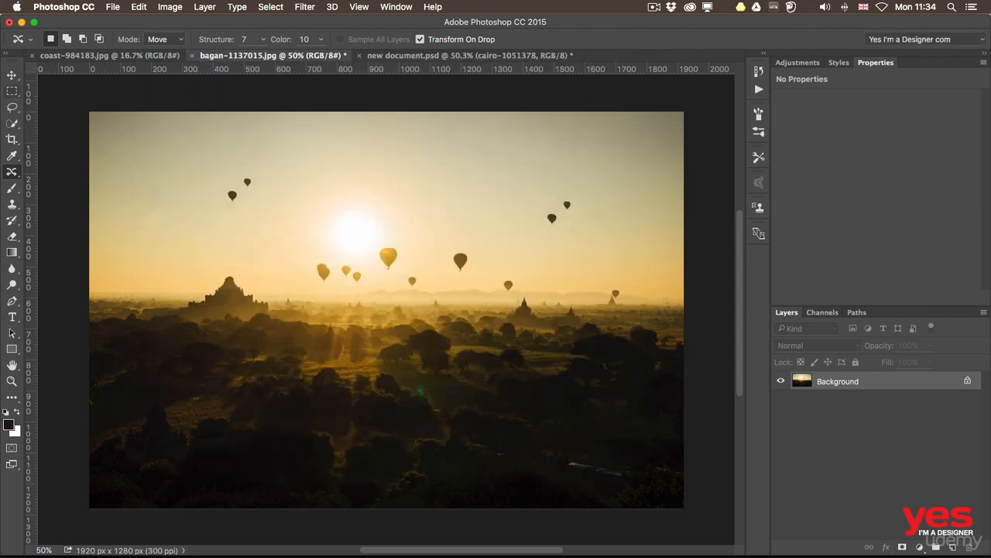
- Check which tools are now grouped under the Rectangular Marquee Tool and under the toolbar's extra tools
left_click(12, 91)
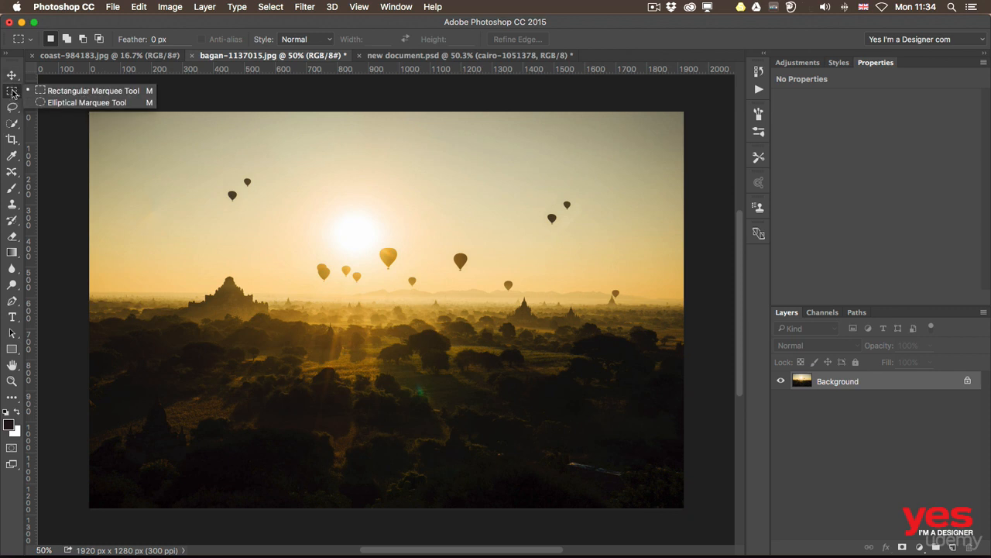
left_click(14, 399)
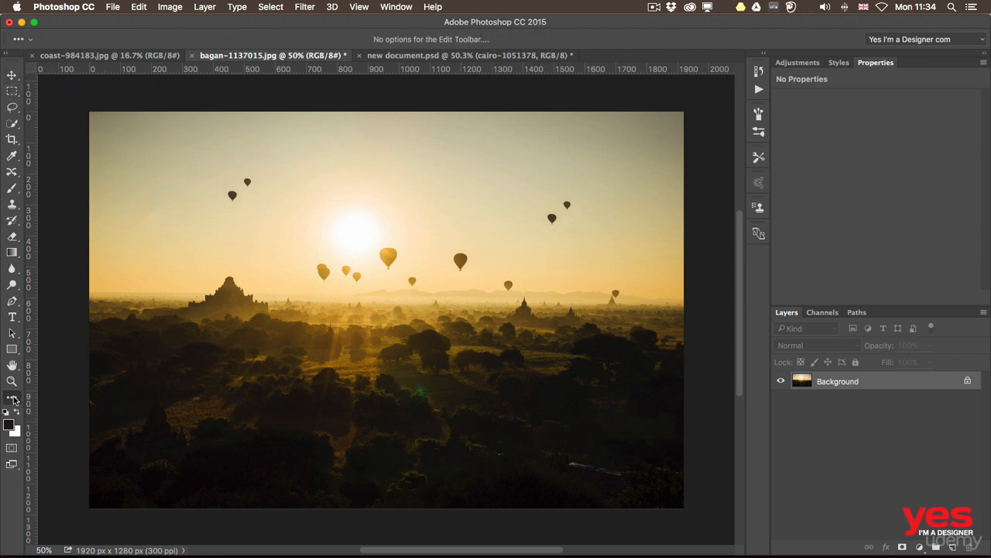
left_click(14, 399)
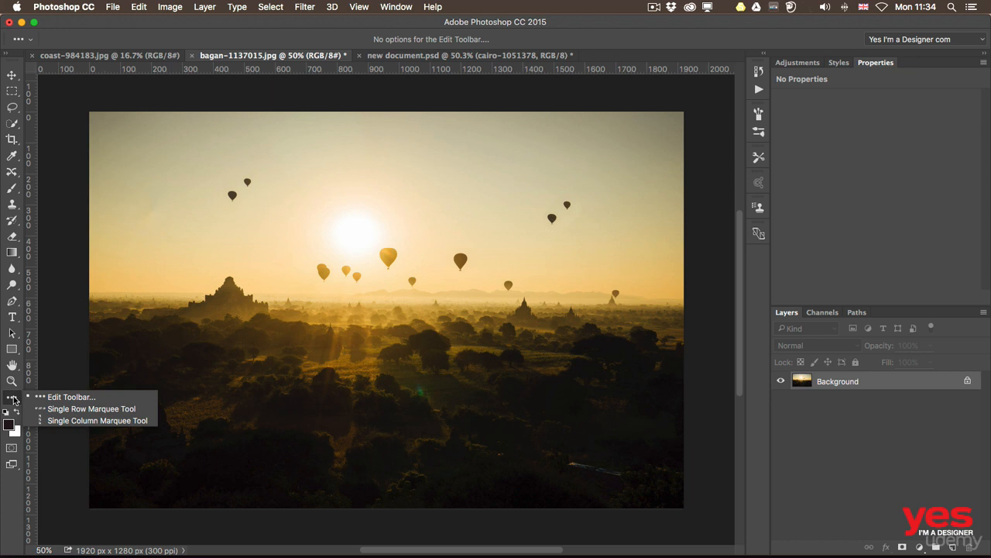
left_click(15, 398)
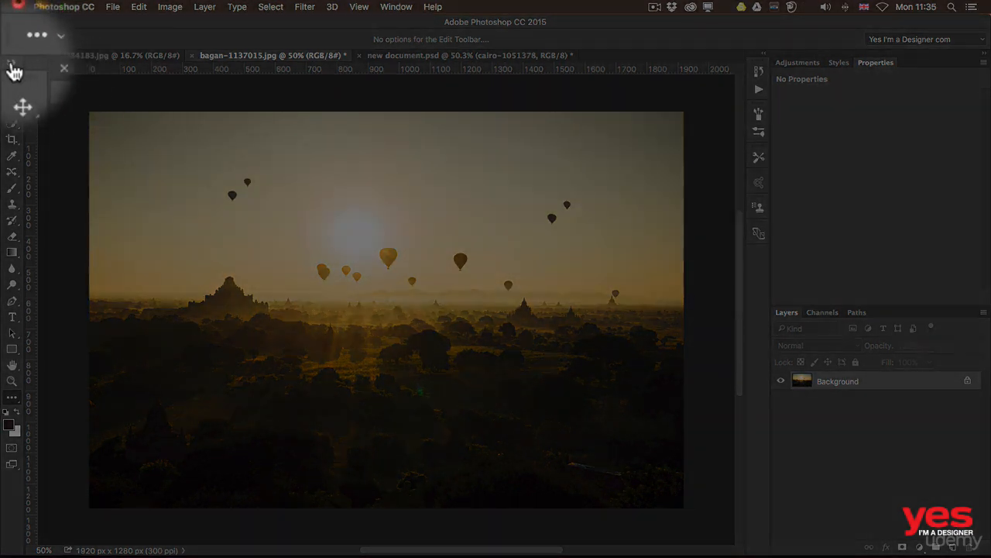
- Switch the toolbar to two columns and back to a single column
left_click(11, 64)
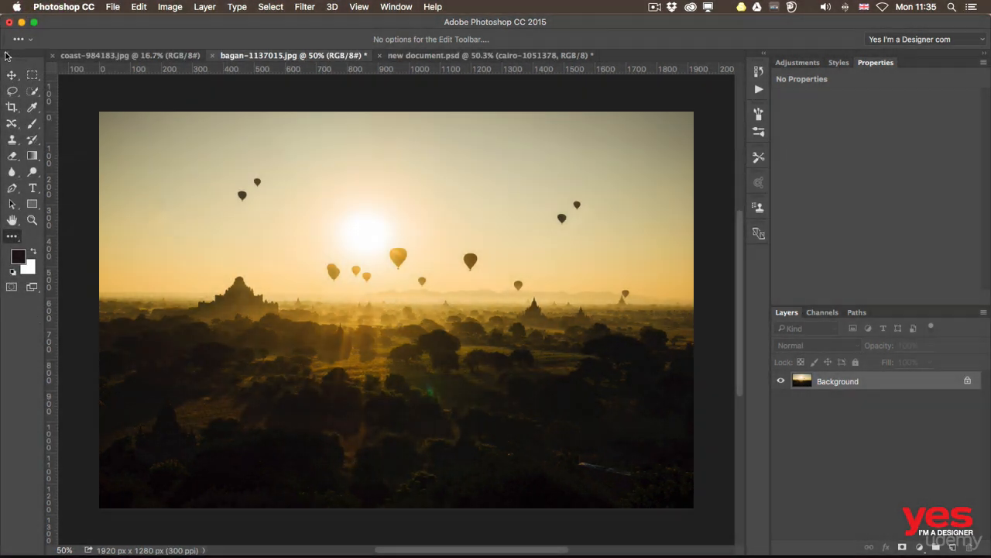
left_click(6, 56)
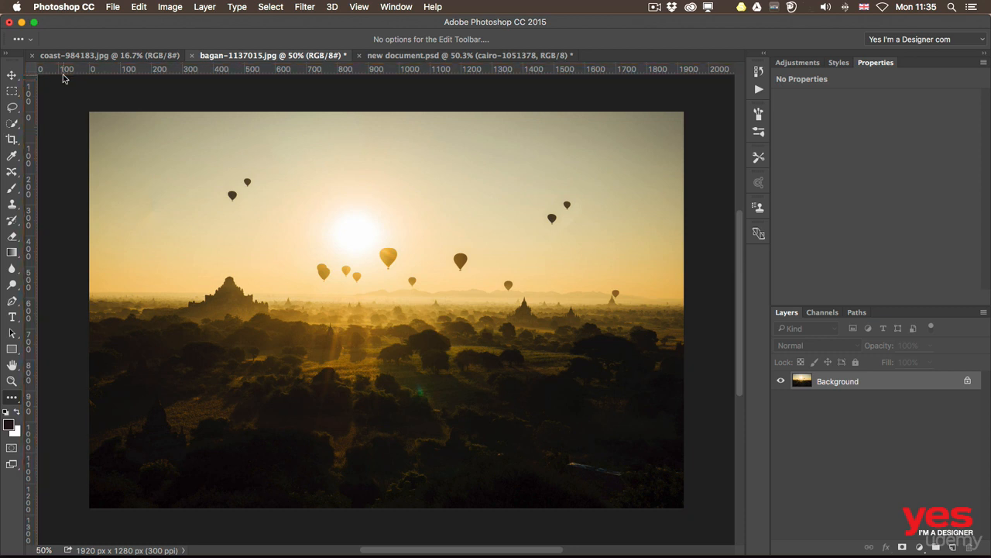
- Find the Rulers display option and toggle the rulers around the document
left_click(364, 4)
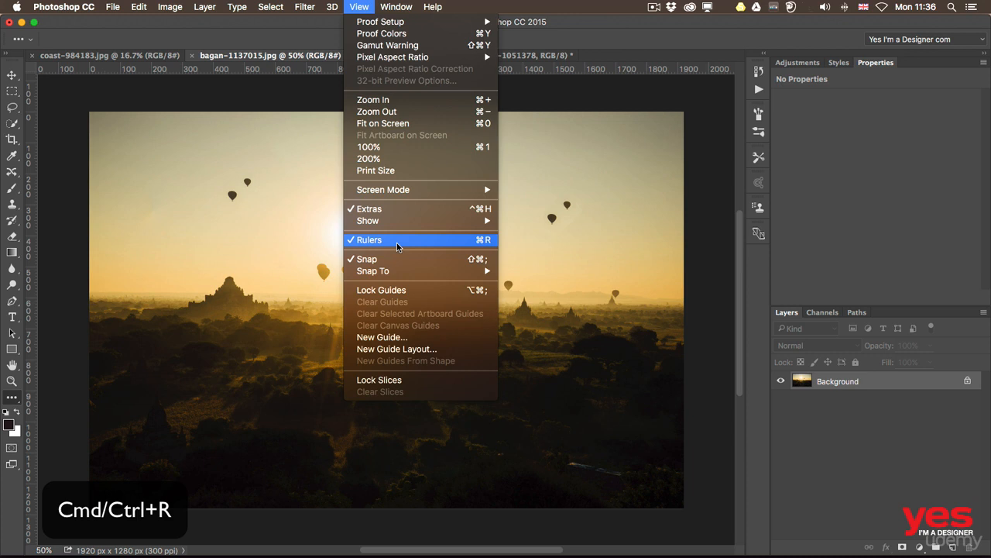
left_click(565, 241)
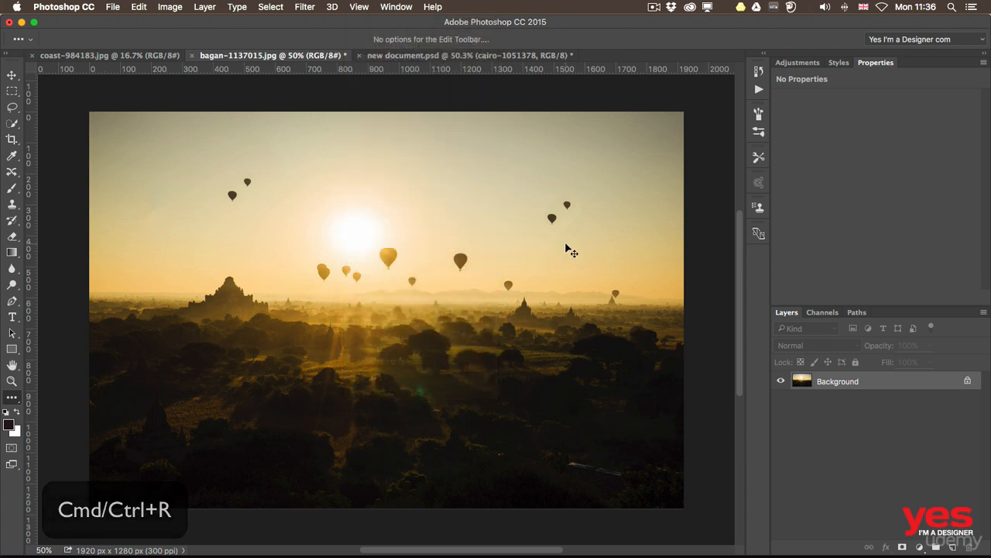
key("super+r")
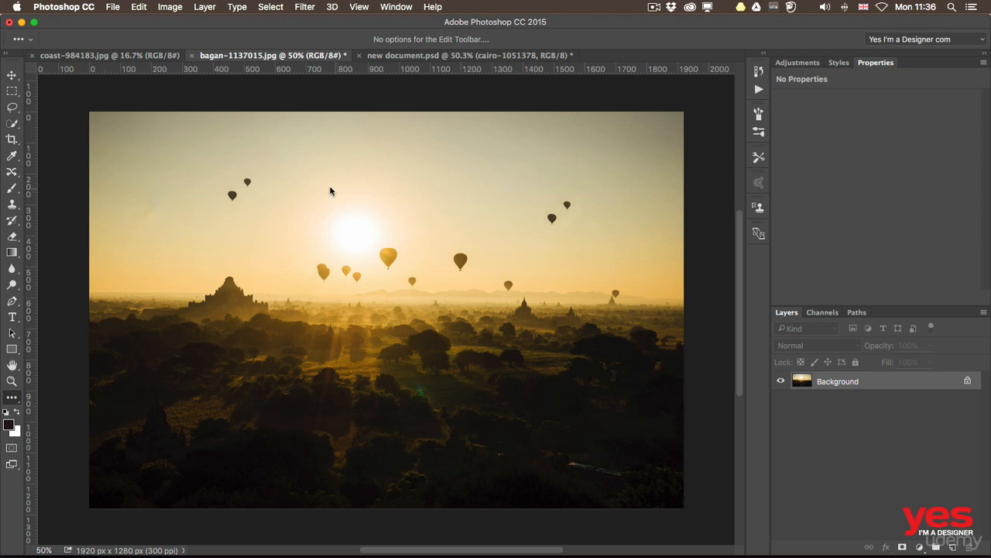
- Change the ruler units to Inches and back to Pixels
right_click(202, 72)
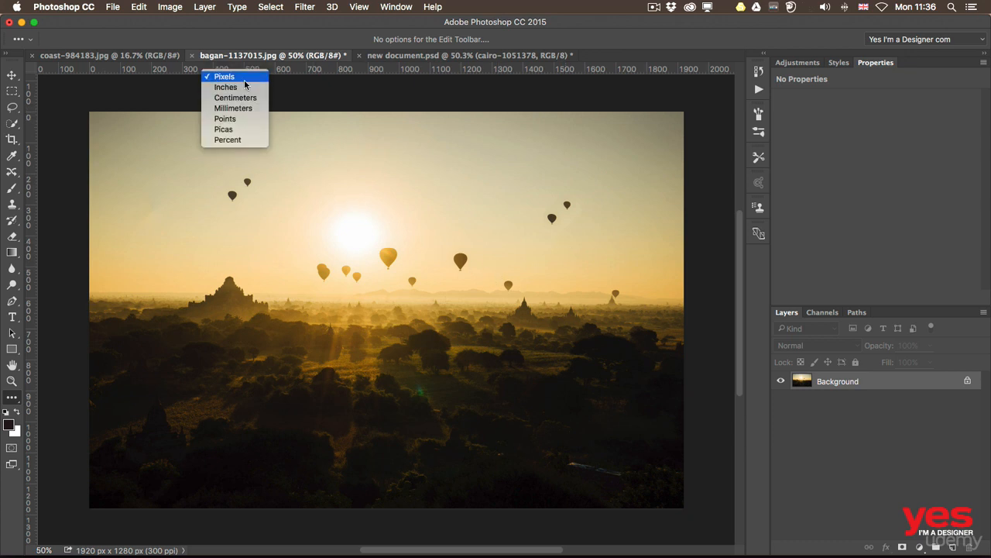
left_click(236, 88)
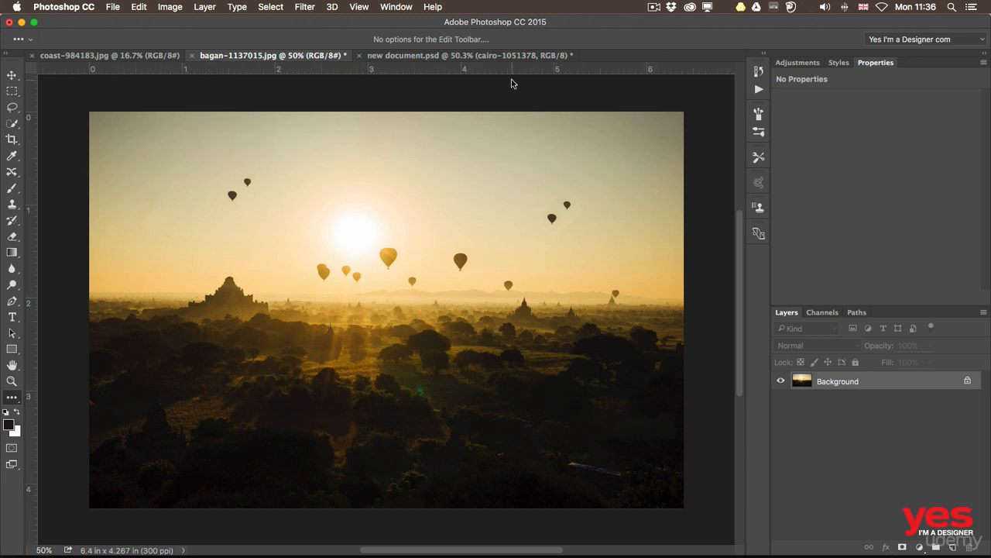
right_click(331, 71)
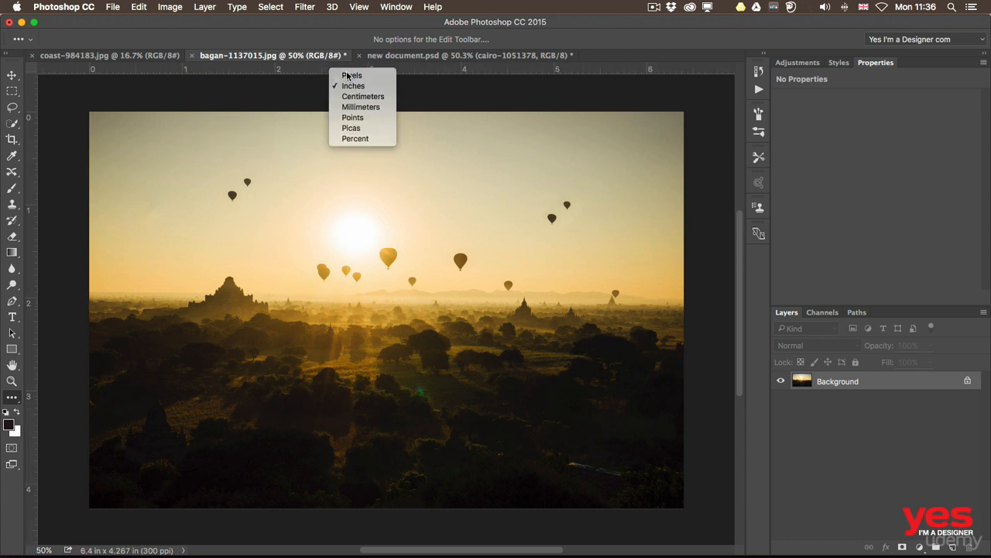
left_click(347, 75)
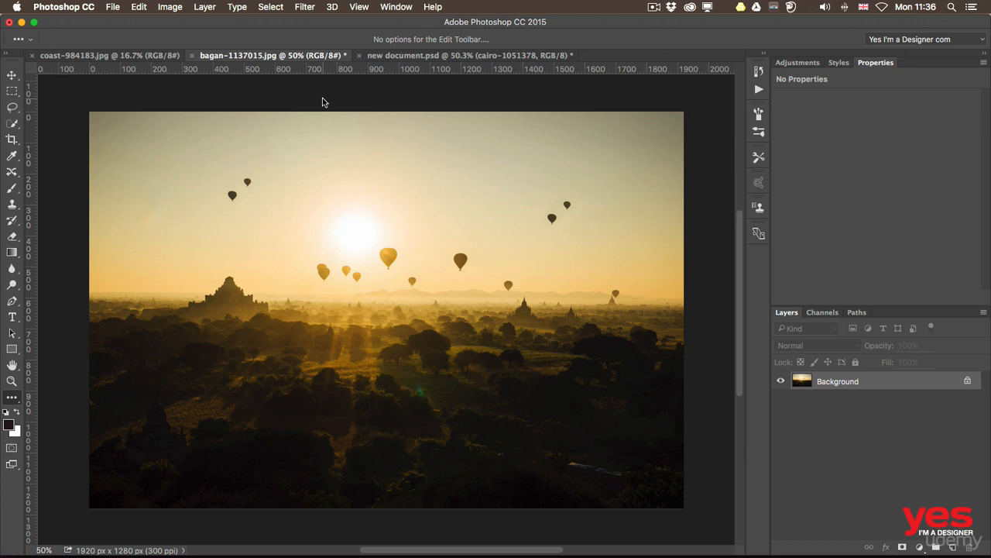
- Try Black and Light Gray as the background colour around the photo, and restore Default
right_click(187, 93)
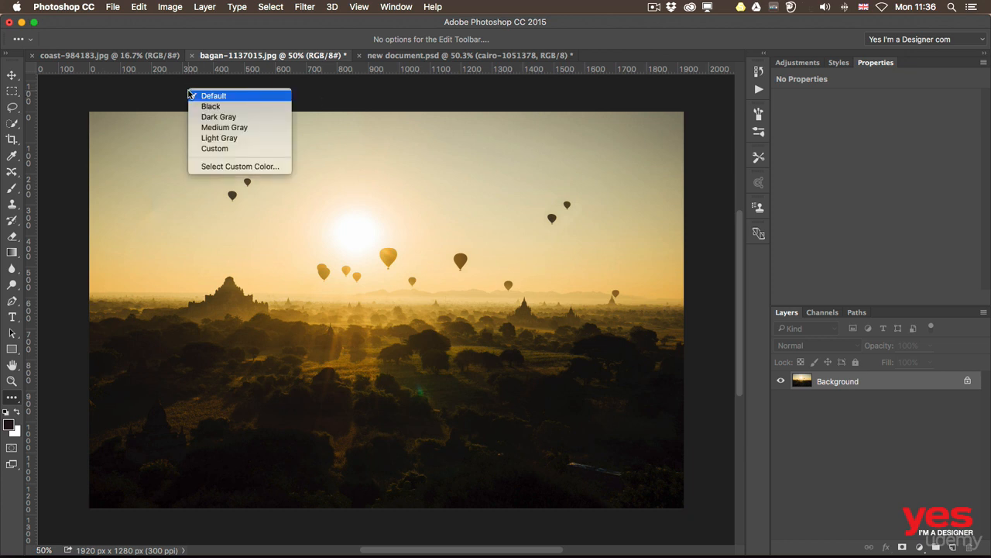
left_click(207, 109)
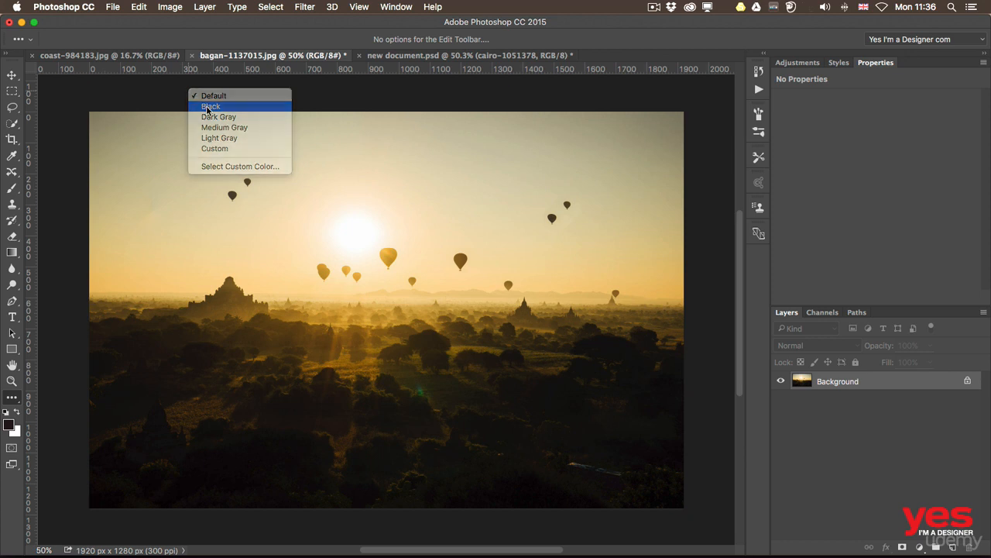
right_click(212, 93)
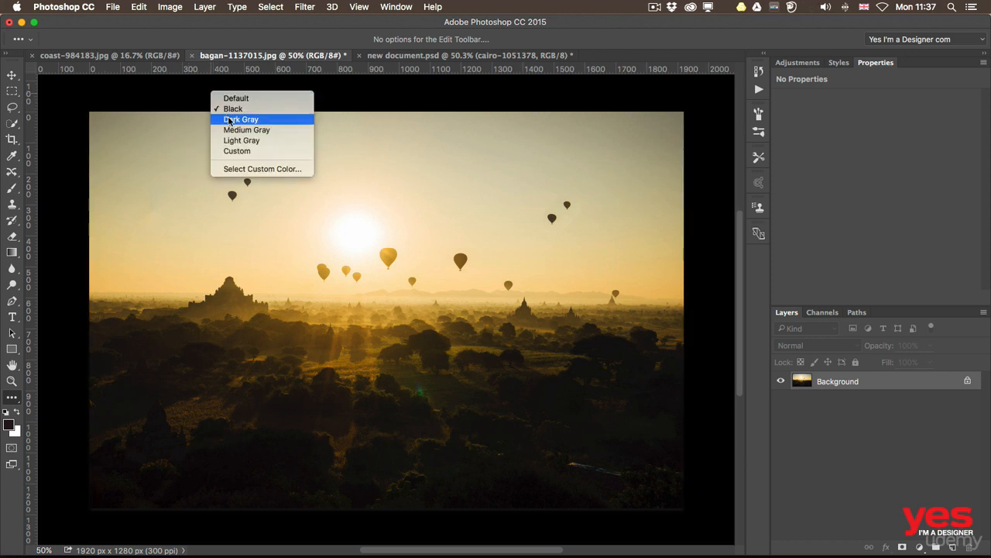
left_click(230, 141)
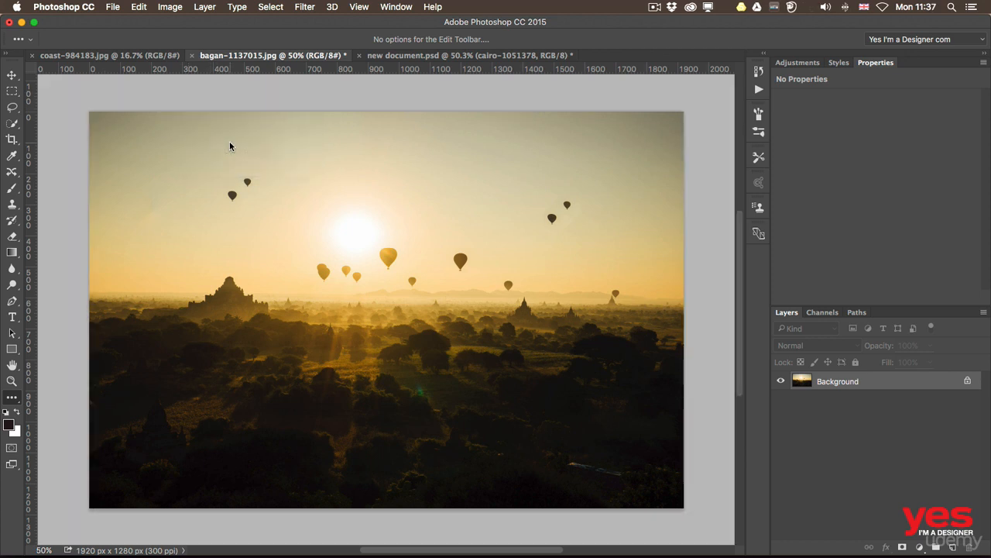
right_click(200, 97)
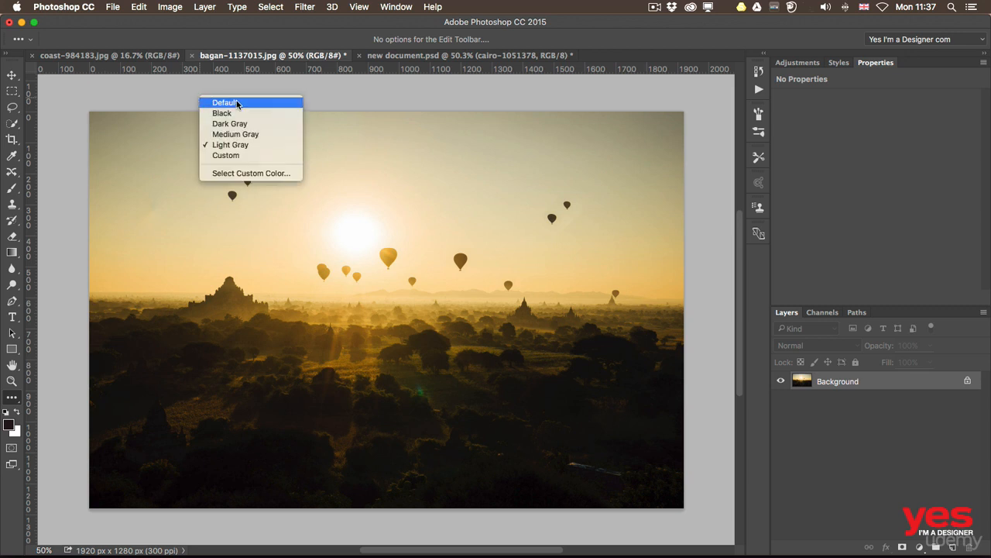
left_click(237, 103)
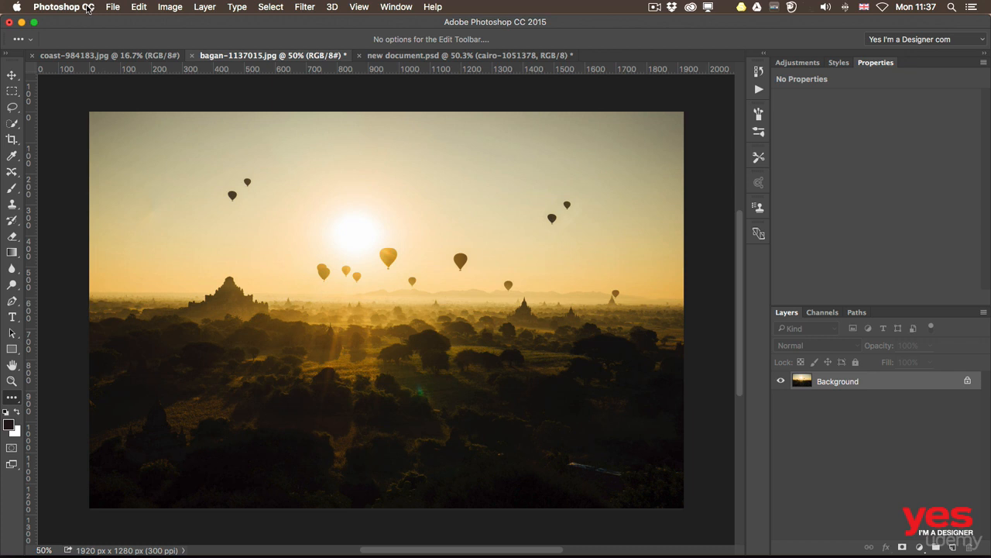
- Preview the darkest and the two lighter interface colour themes in the Interface preferences, and return to the second-darkest theme
left_click(57, 10)
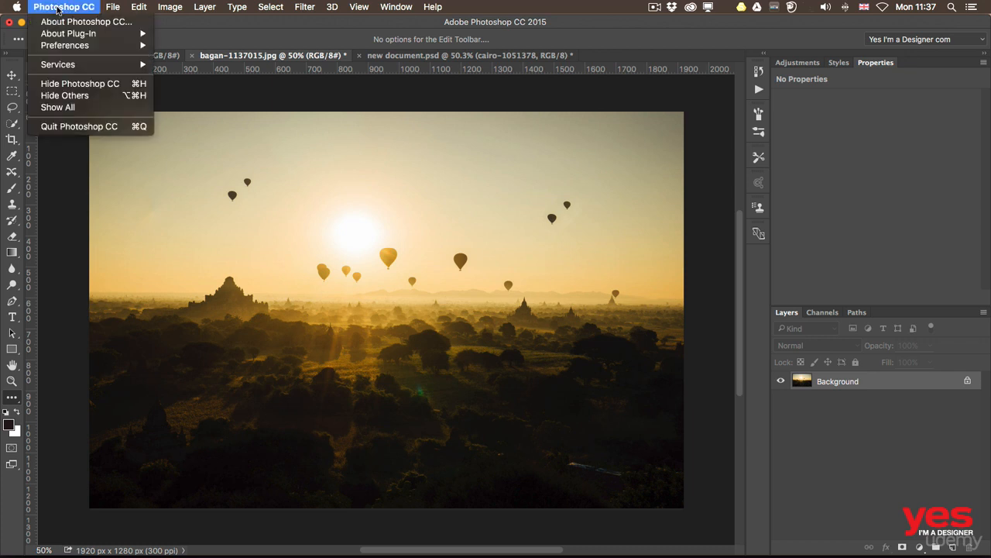
mouse_move(69, 49)
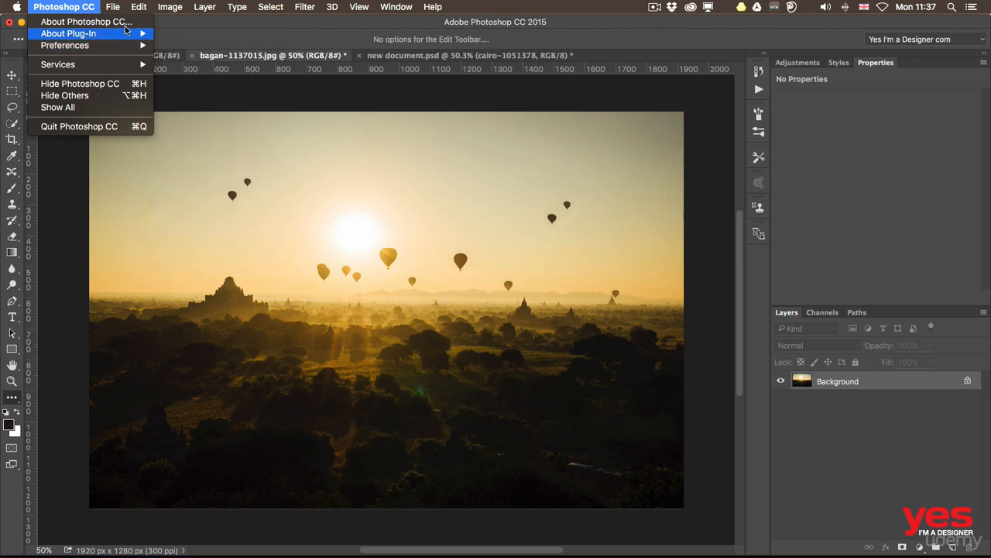
mouse_move(135, 8)
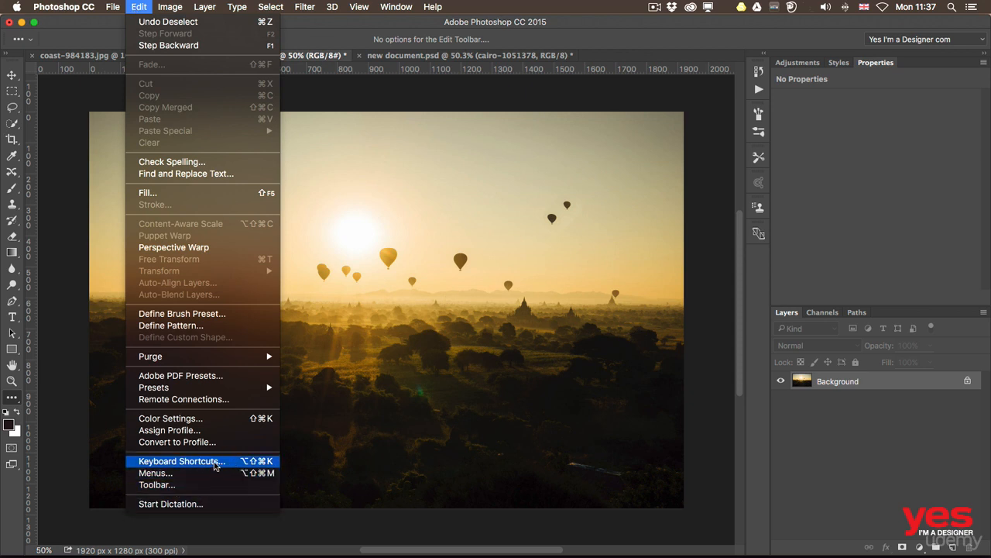
mouse_move(63, 7)
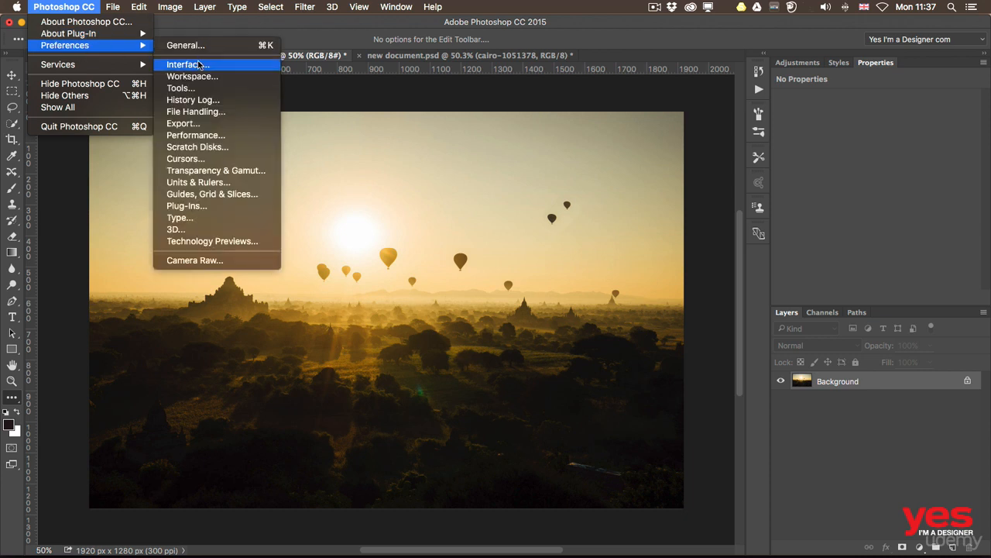
left_click(186, 65)
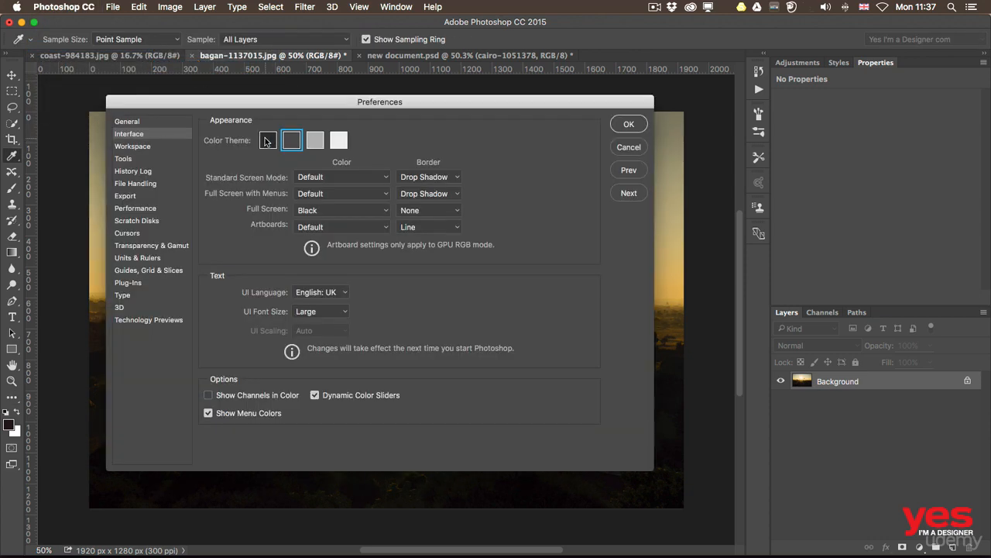
left_click(267, 140)
left_click(315, 141)
left_click(342, 141)
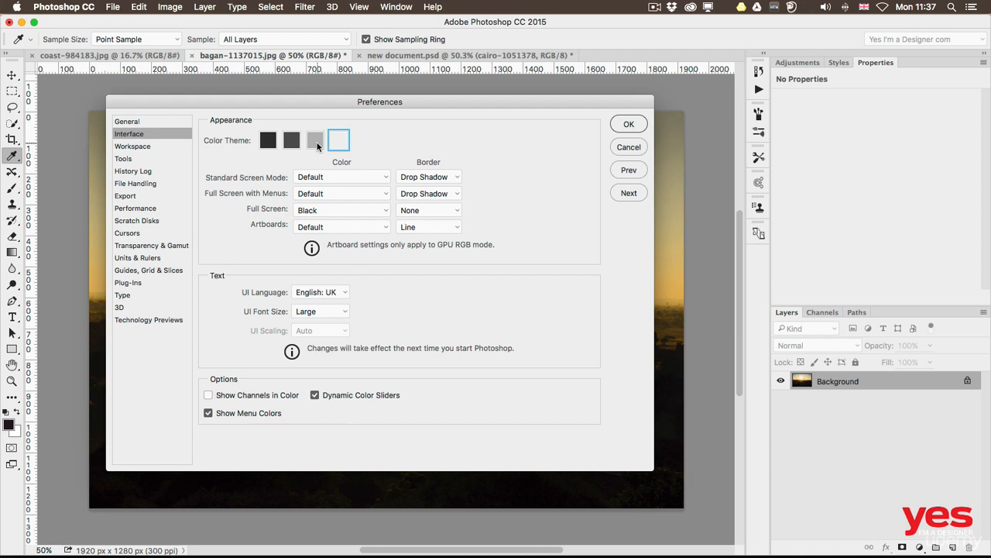
left_click(291, 140)
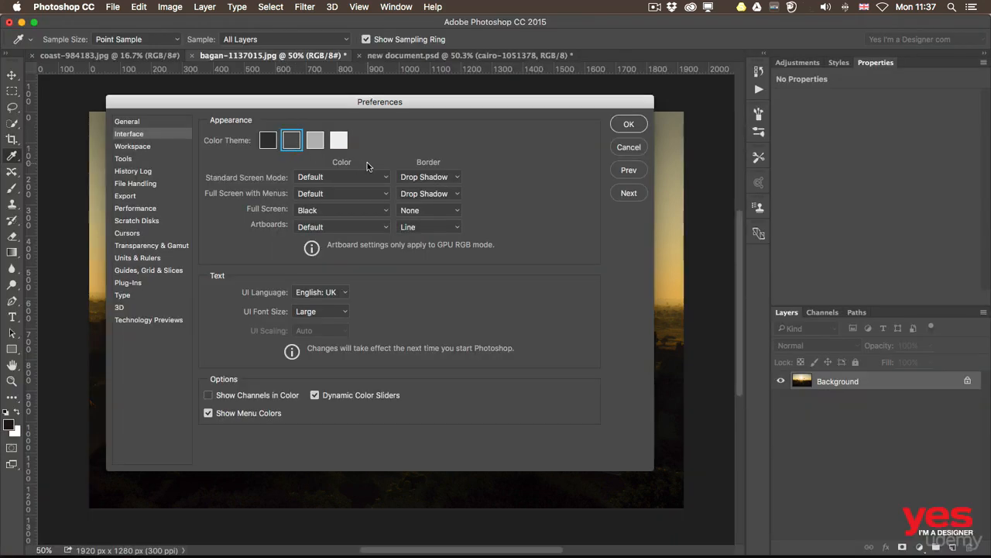
left_click(629, 124)
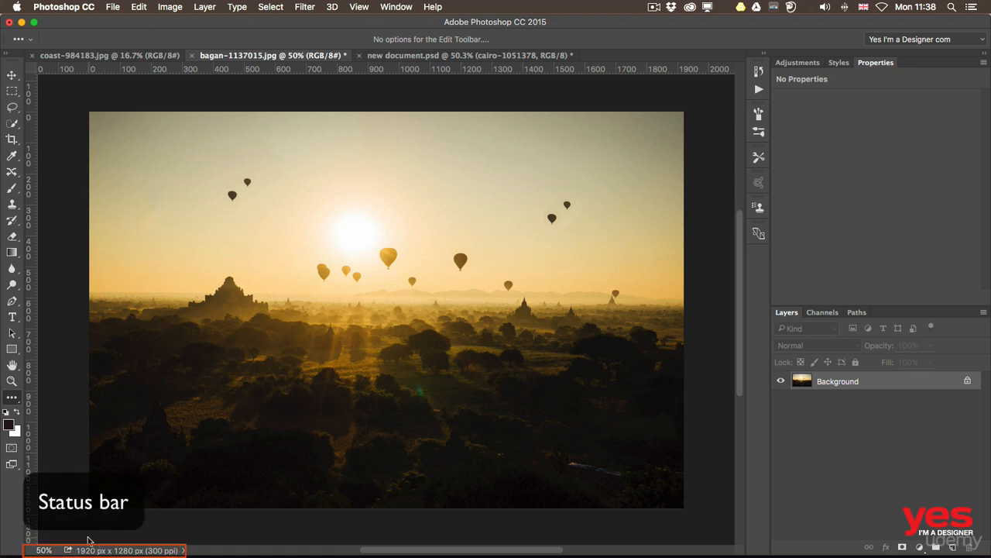
- Switch the status bar information to Document Sizes and back to Document Dimensions
left_click(186, 551)
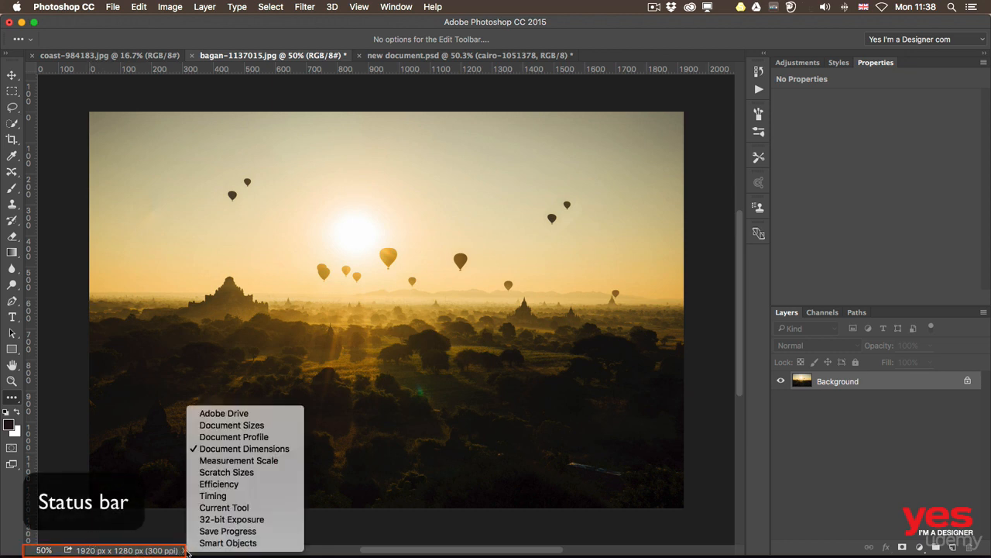
left_click(232, 428)
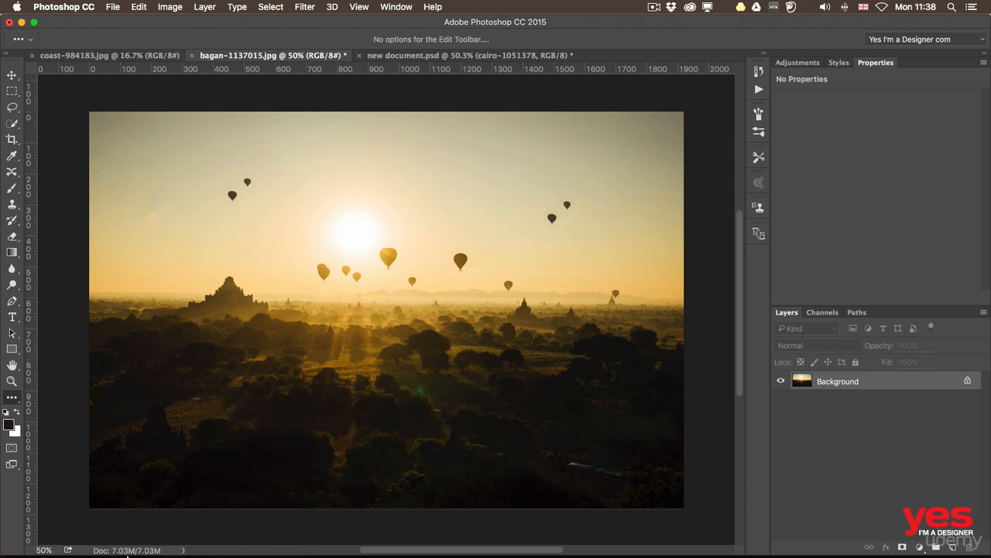
left_click(184, 550)
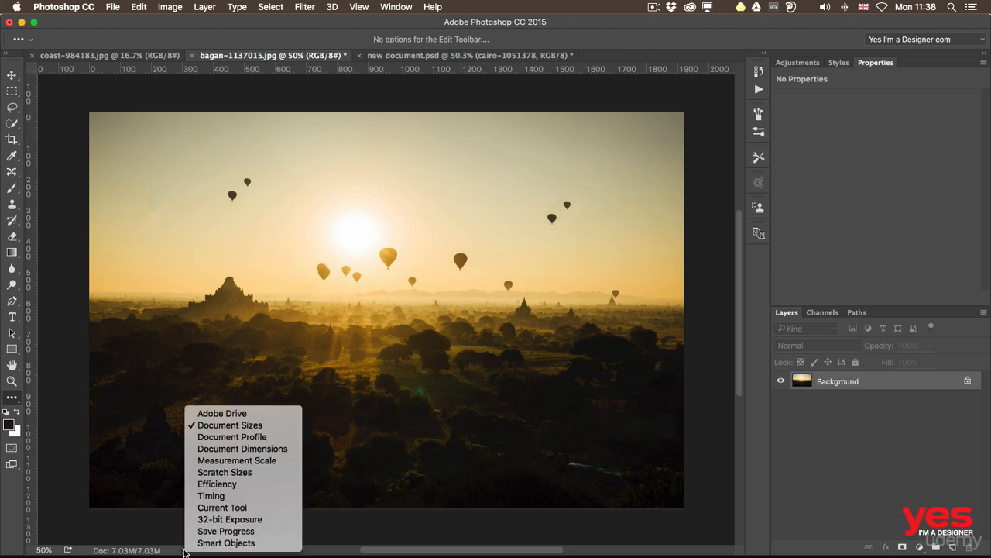
left_click(229, 449)
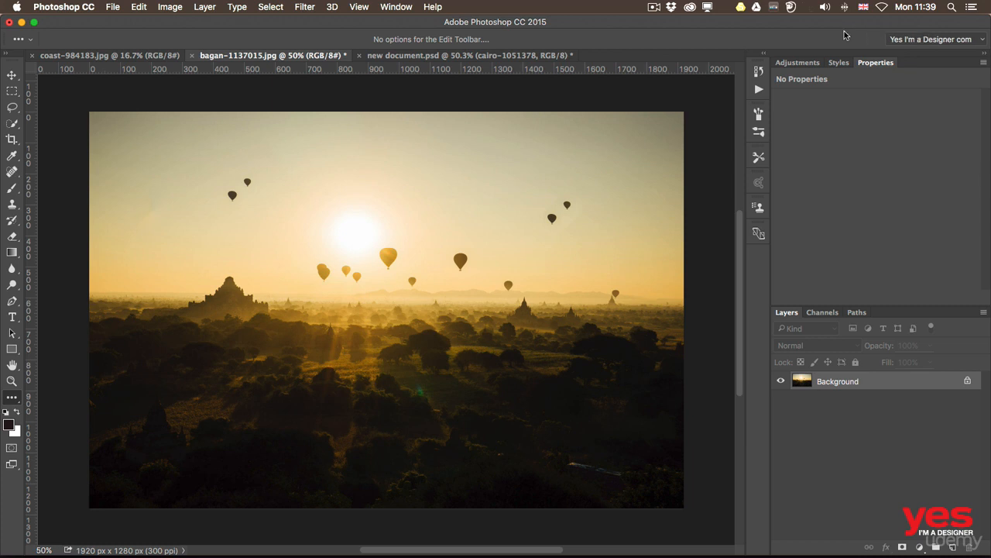
- Switch to the Essentials workspace and view the Swatches panel before returning to the Color panel
left_click(934, 39)
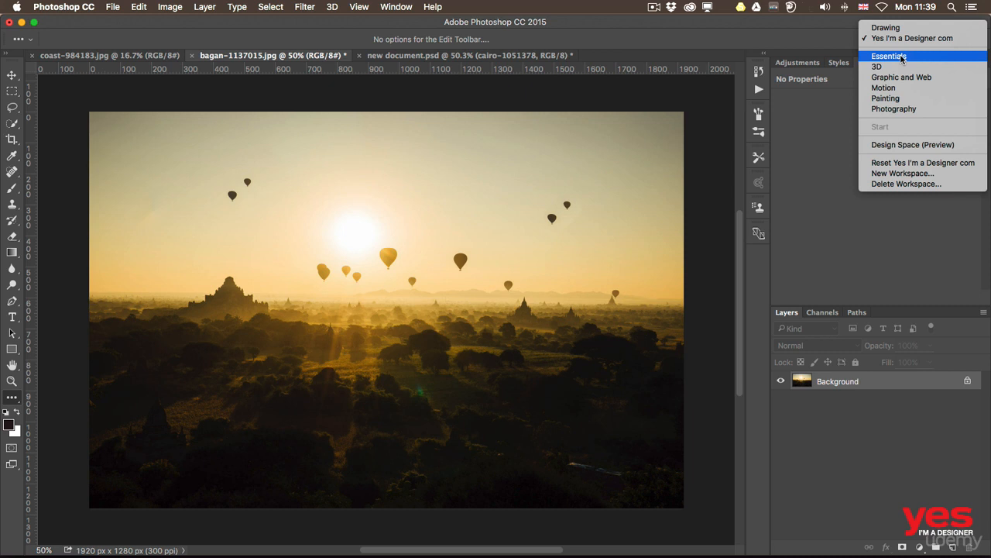
left_click(901, 59)
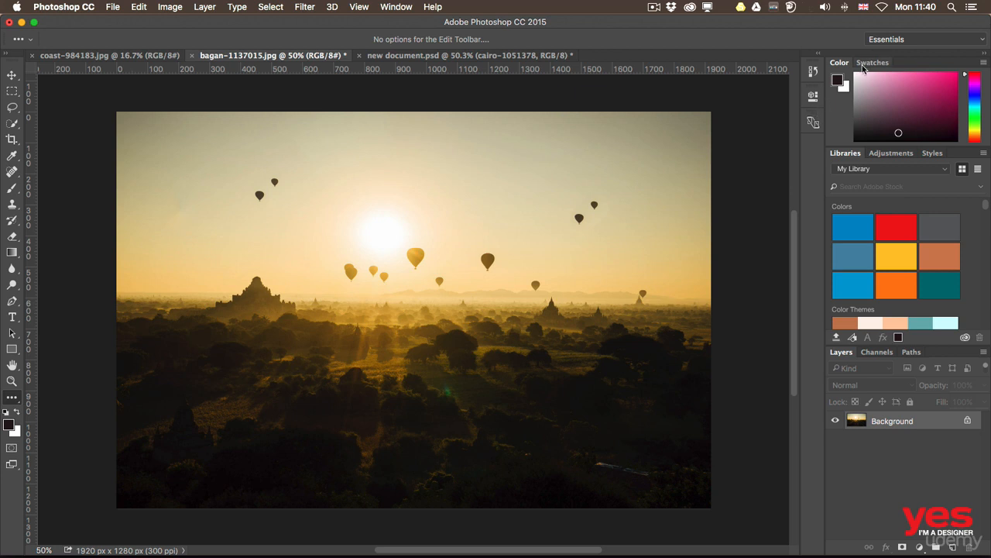
left_click(863, 65)
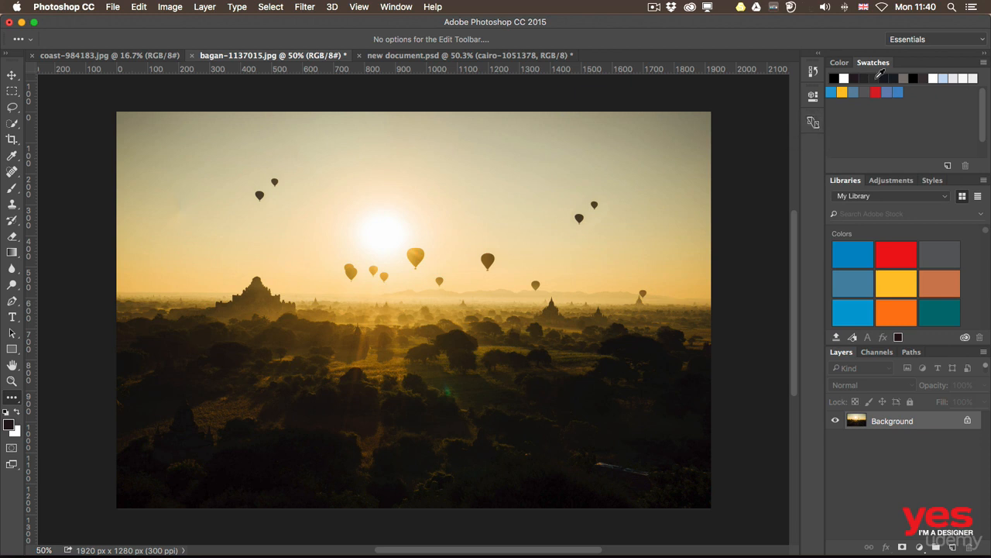
left_click(841, 62)
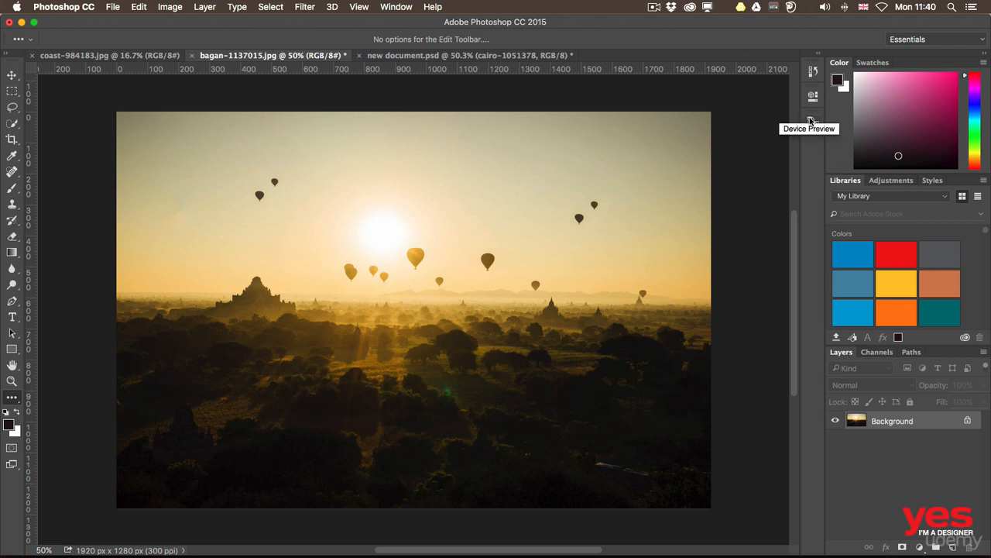
- Expand the collapsed Device Preview and History panels for a look, and collapse History again
left_click(812, 123)
left_click(813, 72)
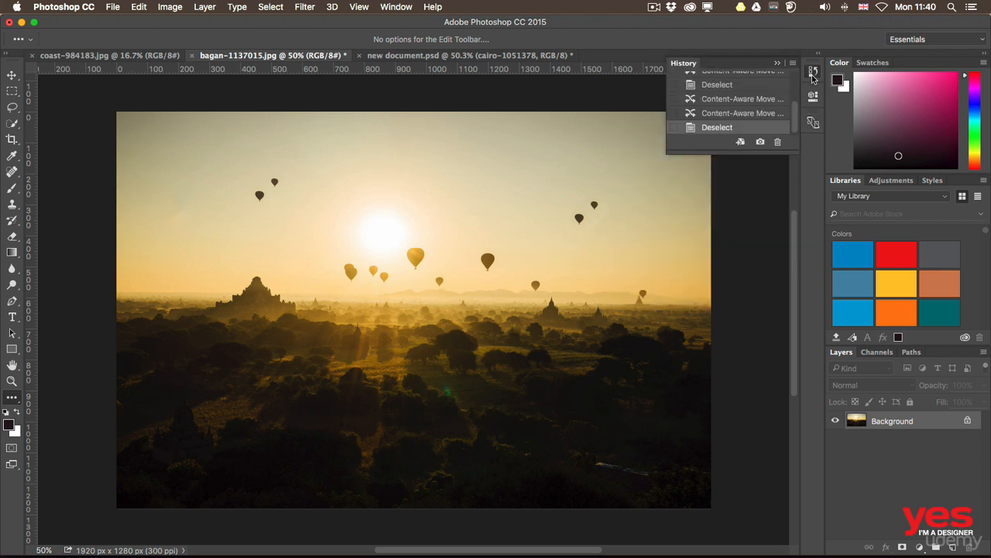
left_click(812, 73)
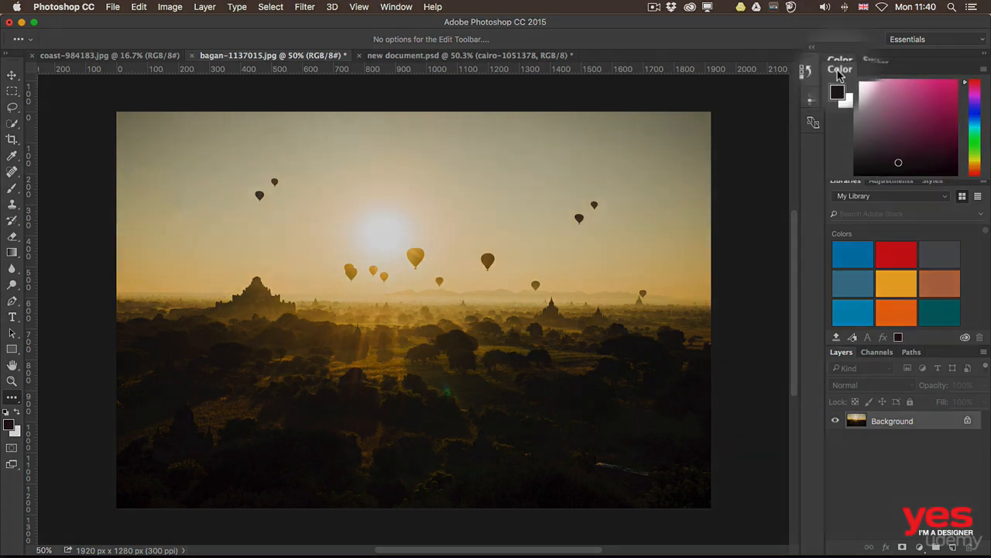
- Detach the Color panel from its Swatches group, float it over the photo's left part, and close it
left_click_drag(841, 67, 582, 129)
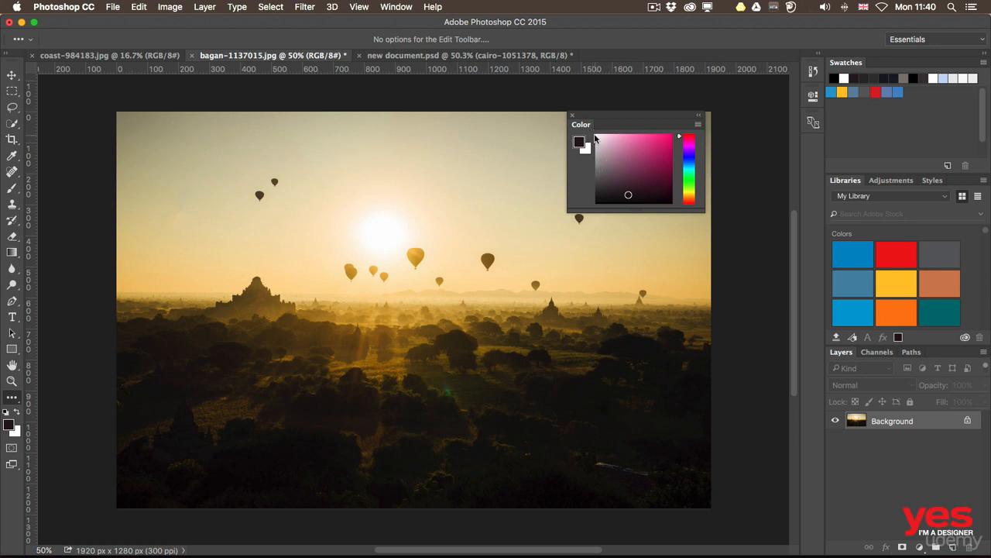
left_click_drag(593, 129, 255, 142)
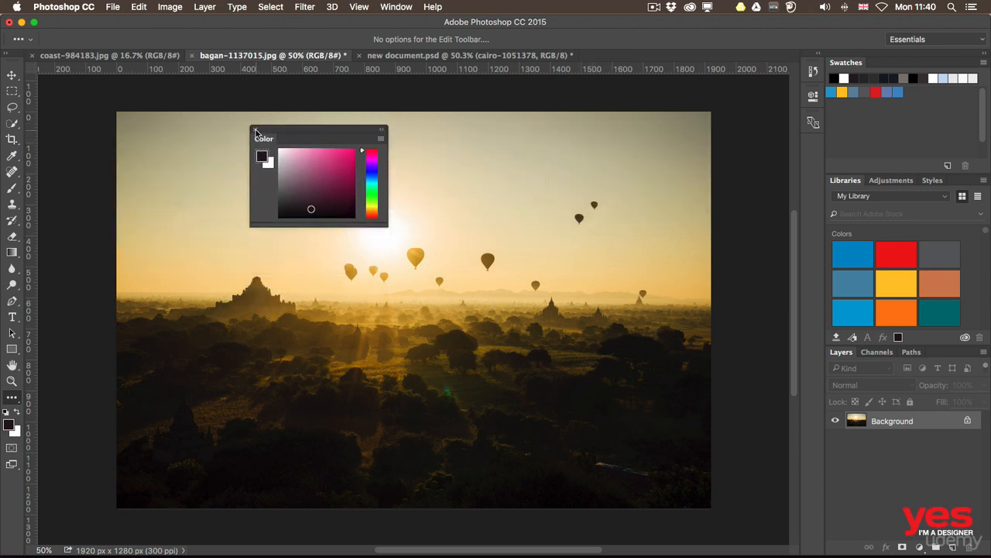
left_click(256, 130)
- Reopen the Color panel and move it over the photo's upper-right corner
left_click(384, 8)
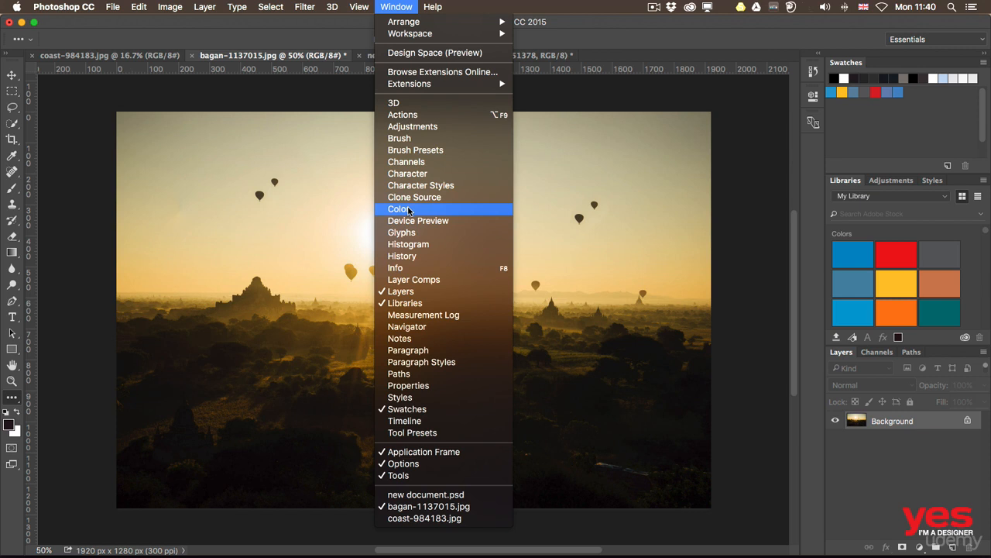
left_click(445, 211)
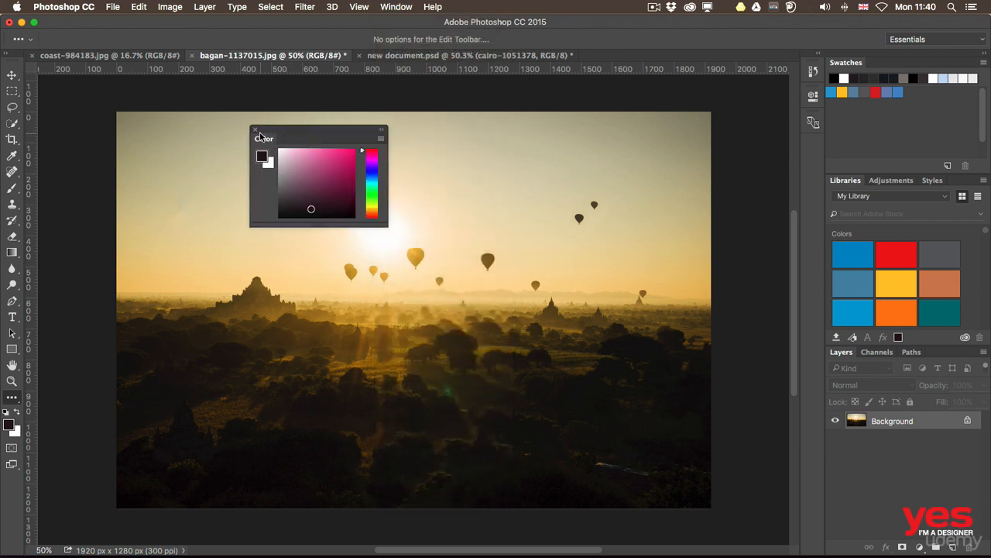
left_click_drag(265, 140, 650, 127)
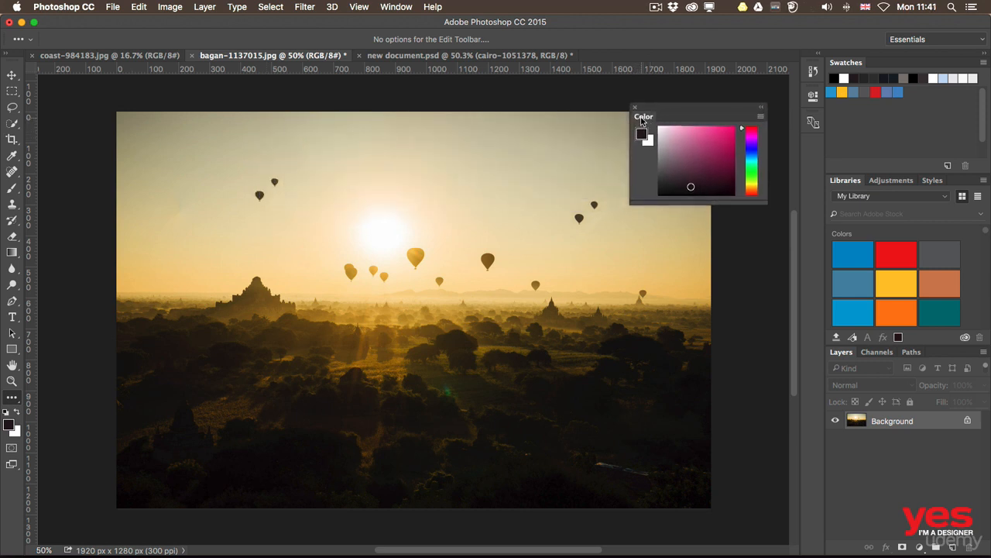
- Minimize the floating Color panel to its title and then to an icon, restoring its full view each time
double_click(643, 116)
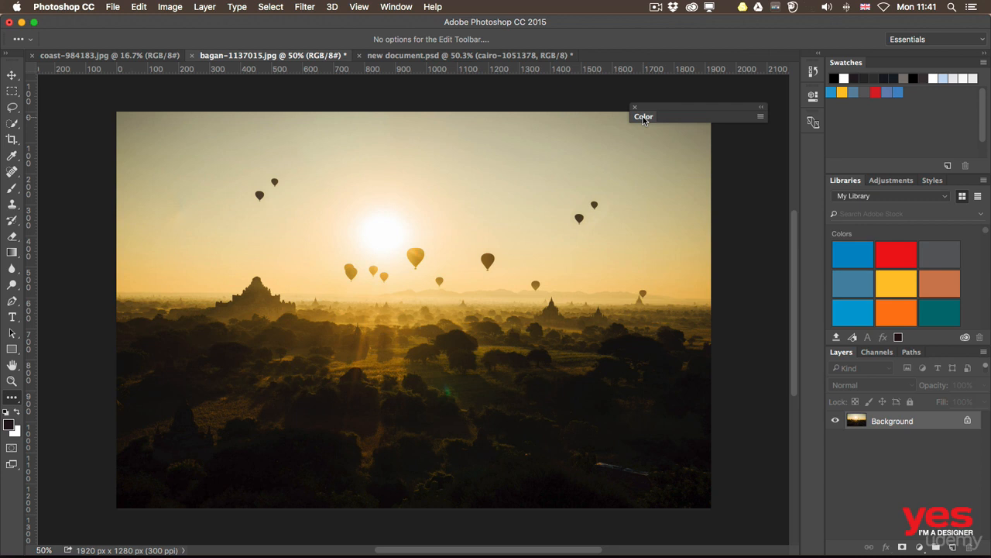
double_click(643, 116)
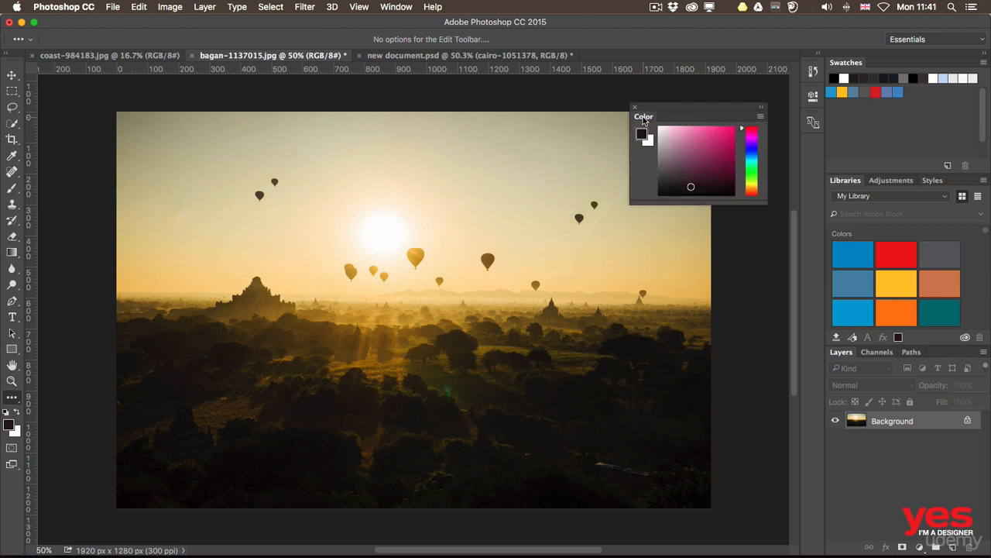
left_click(763, 109)
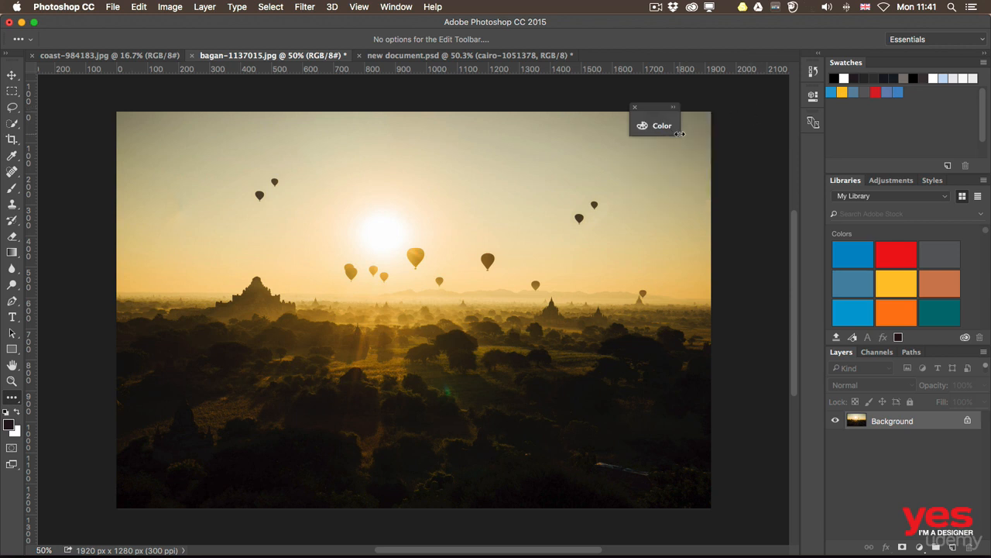
mouse_move(680, 132)
left_mouse_down()
mouse_move(648, 133)
mouse_move(711, 130)
mouse_move(668, 129)
mouse_move(687, 129)
left_mouse_up()
left_click(679, 109)
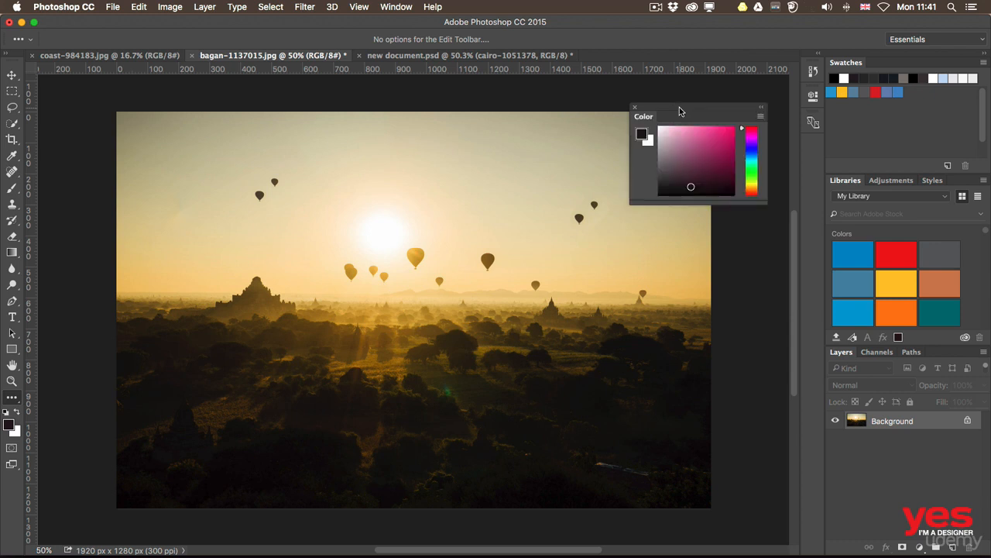
- Enlarge the floating Color panel, mainly in height, and move it further left over the photo
left_click_drag(766, 202, 774, 241)
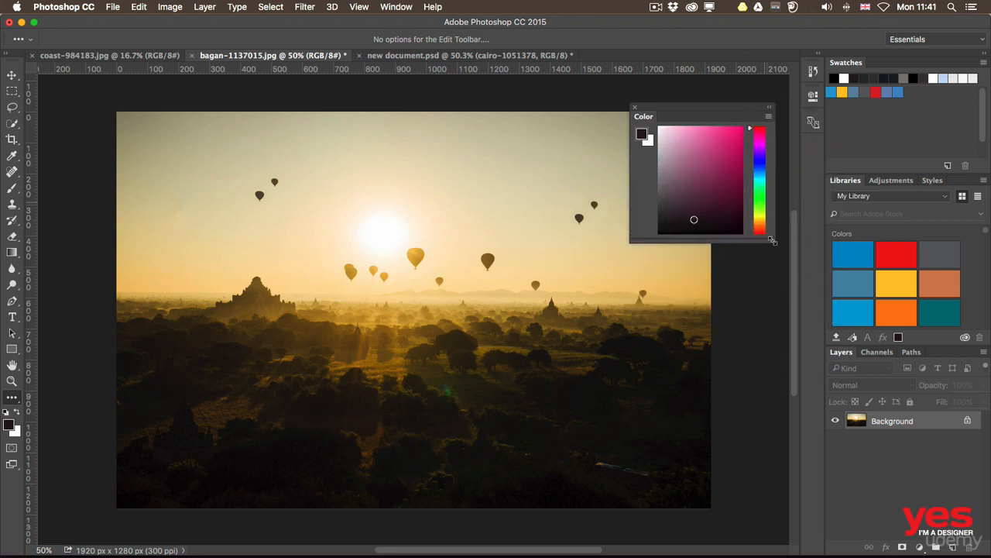
left_click_drag(686, 107, 586, 95)
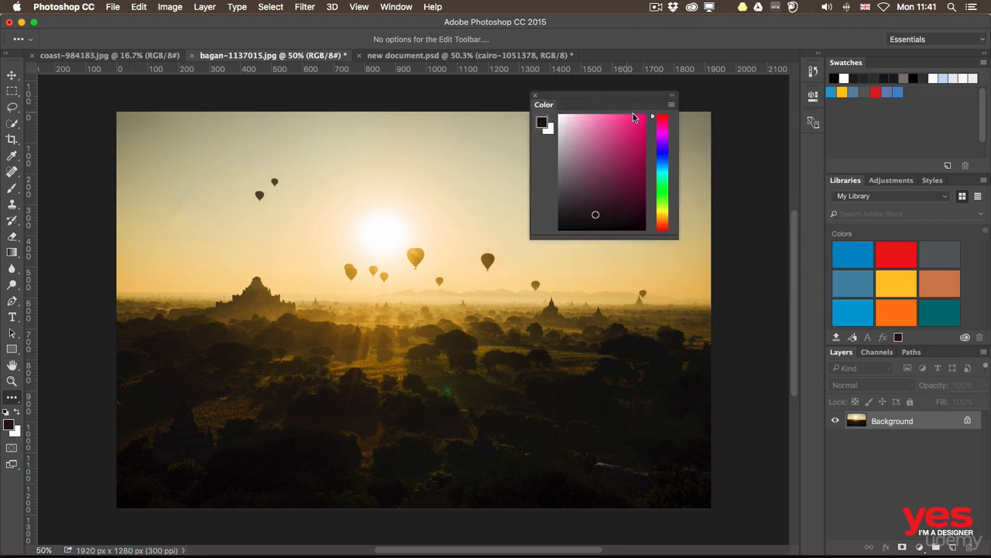
- Dock the floating Color panel as an icon beneath the other collapsed panels, and check it by expanding and collapsing it
left_click(671, 106)
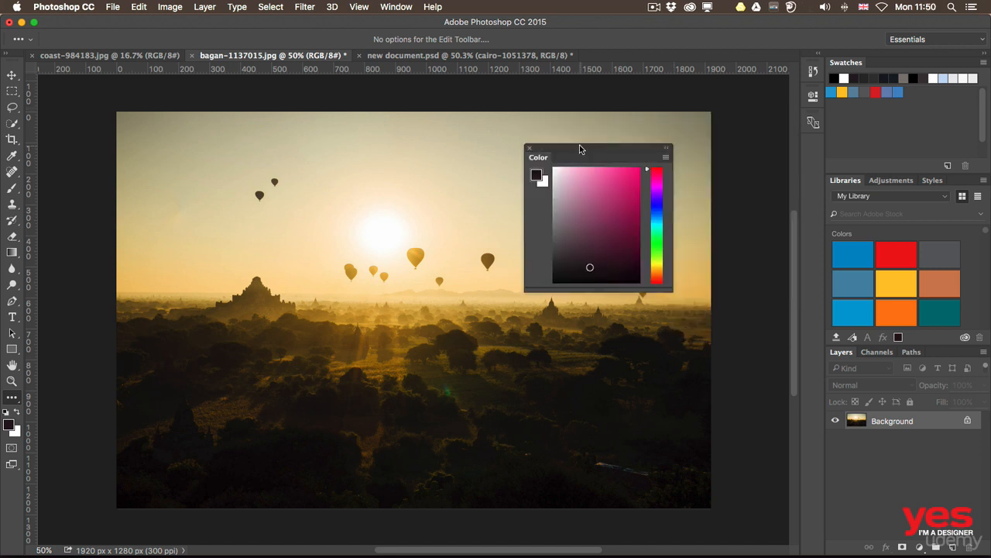
left_click_drag(580, 146, 813, 147)
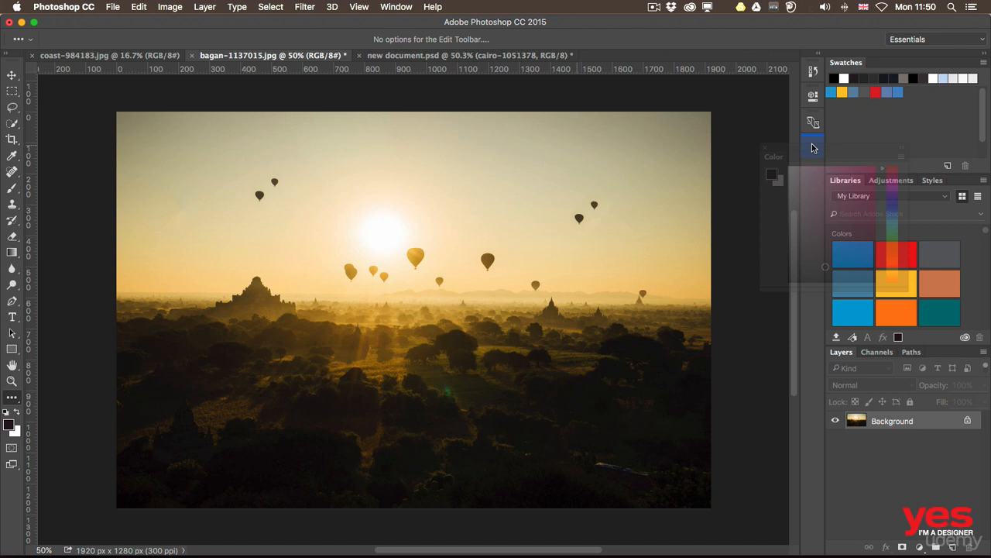
left_click_drag(813, 147, 813, 148)
left_click_drag(812, 147, 813, 148)
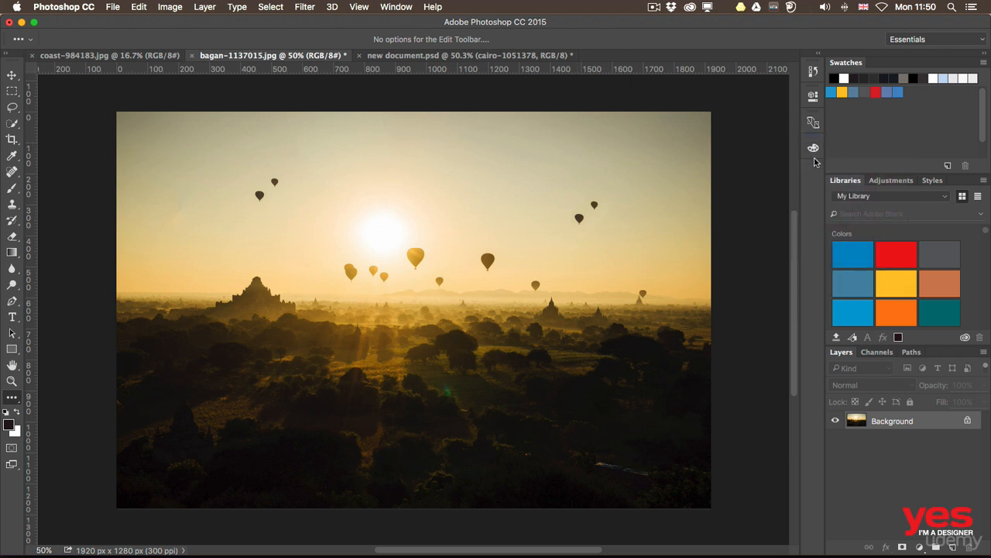
left_click(813, 149)
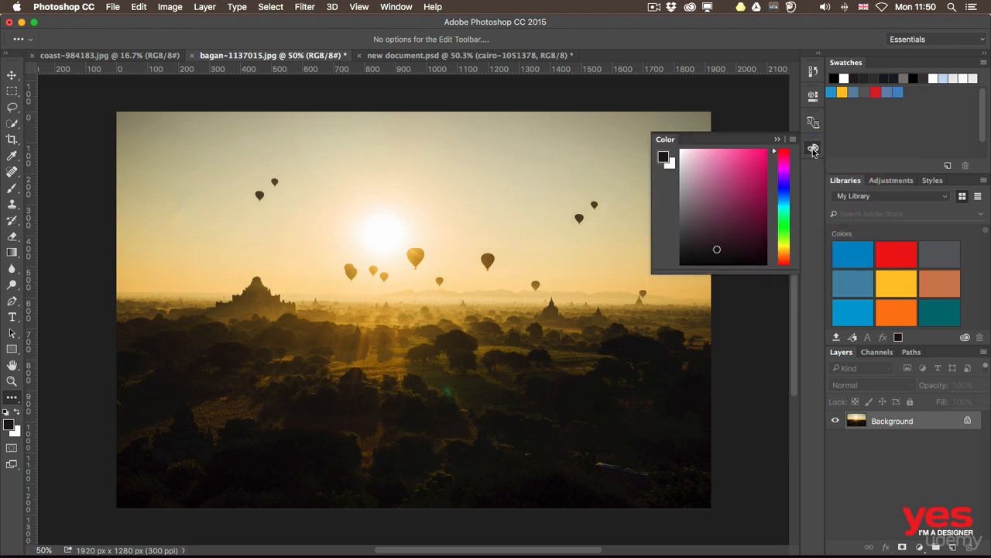
left_click(814, 151)
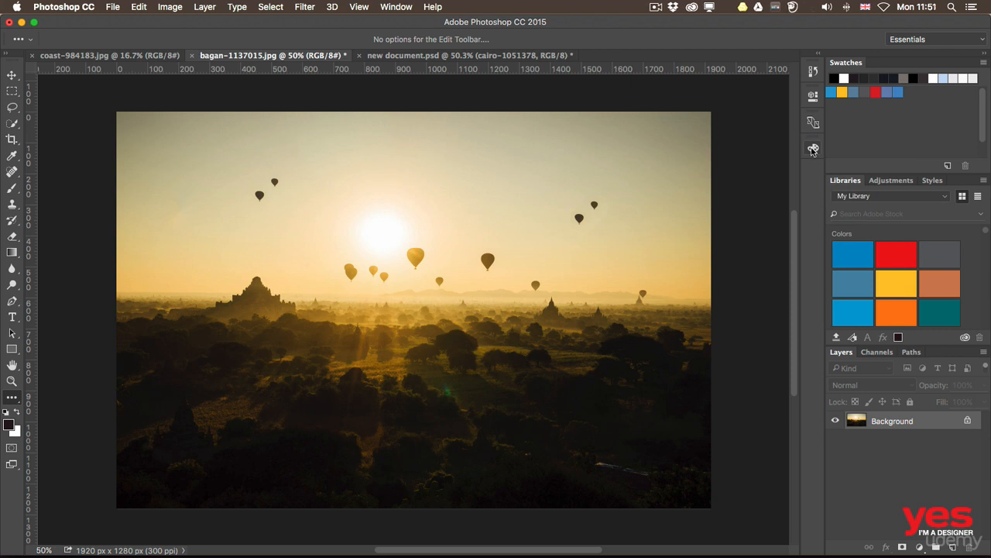
- Dock the Color panel as its own full-height column beside the other panels, and return it to the collapsed icon strip
left_click_drag(812, 148, 990, 120)
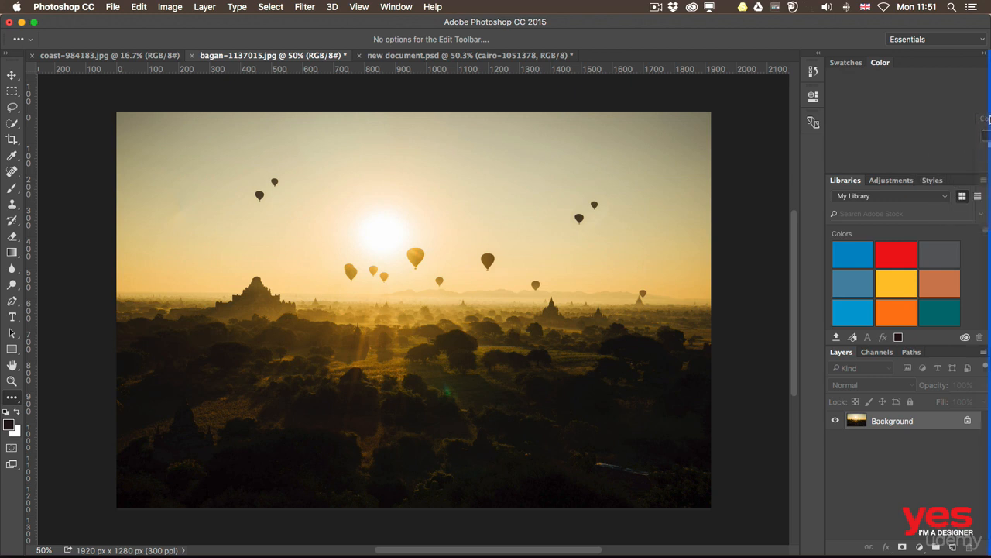
left_click_drag(989, 120, 990, 119)
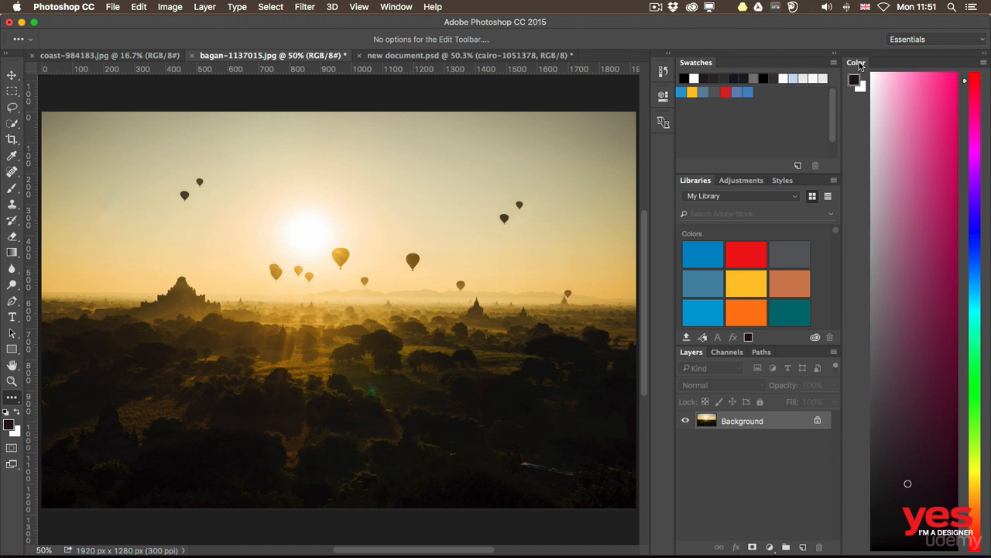
left_click_drag(856, 63, 660, 147)
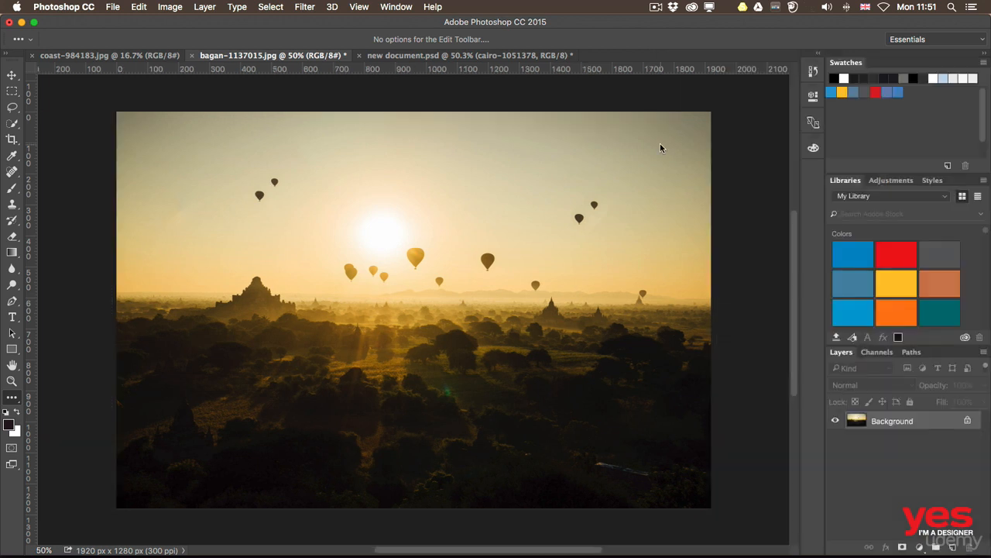
- Move the Swatches, Libraries and Adjustments panels into the icon strip below Color, and close the Styles panel
left_click_drag(845, 63, 812, 172)
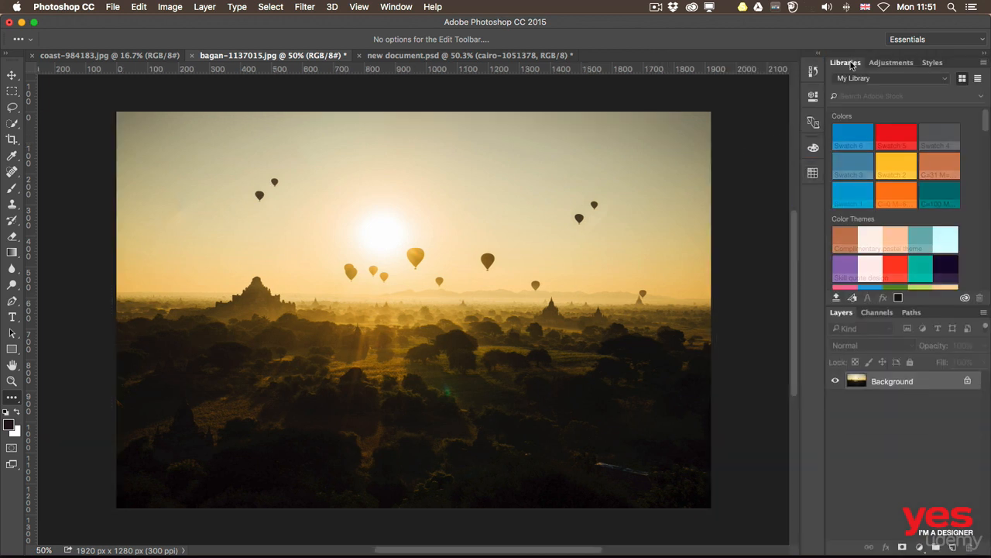
left_click_drag(849, 75, 813, 196)
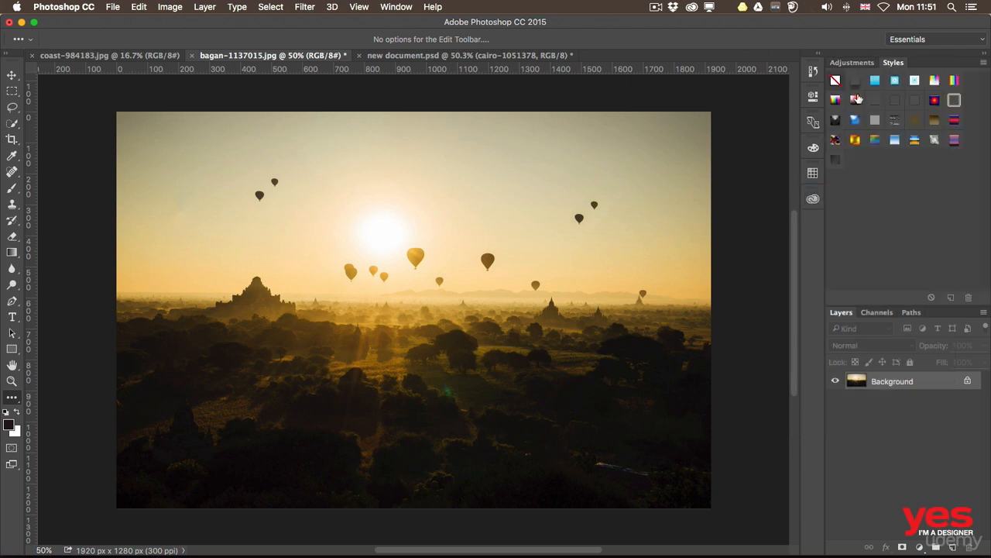
left_click_drag(854, 62, 815, 216)
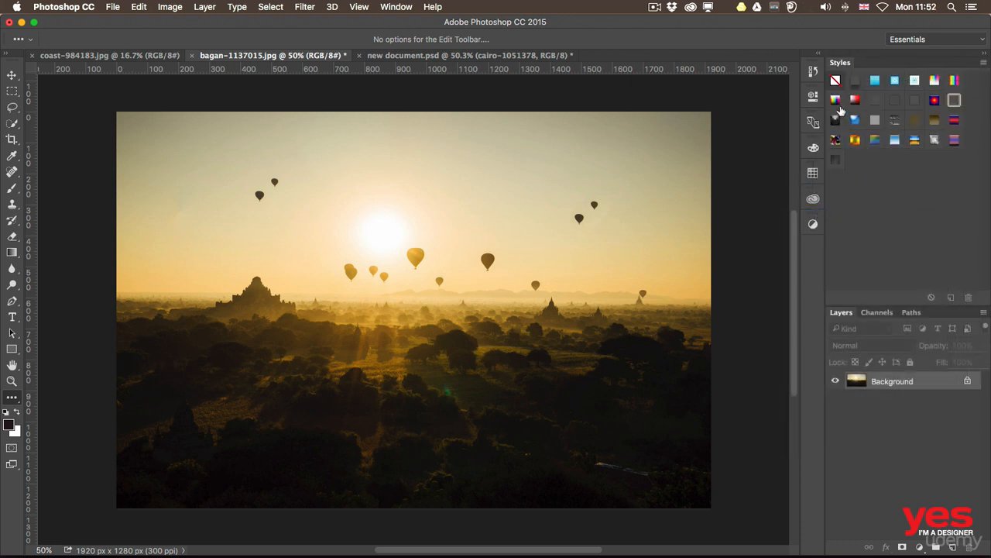
right_click(841, 64)
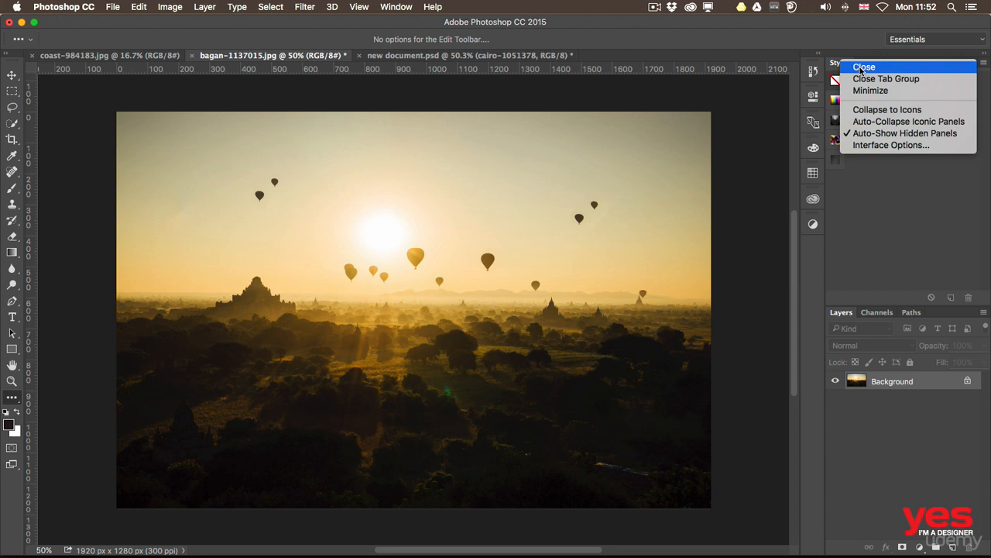
left_click(862, 68)
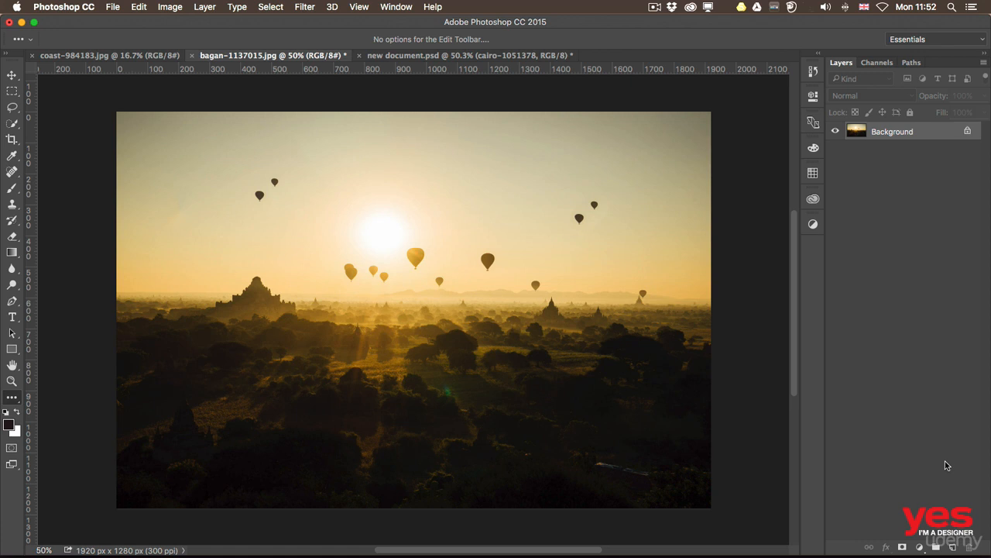
- Save the current layout as a new workspace named Practice, capturing keyboard shortcuts, menus and toolbar
left_click(942, 40)
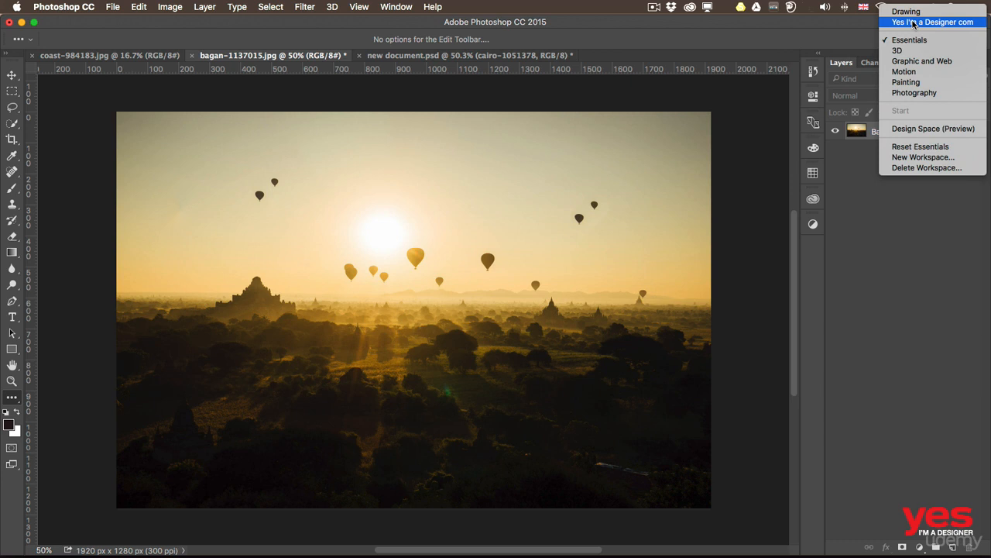
left_click(925, 160)
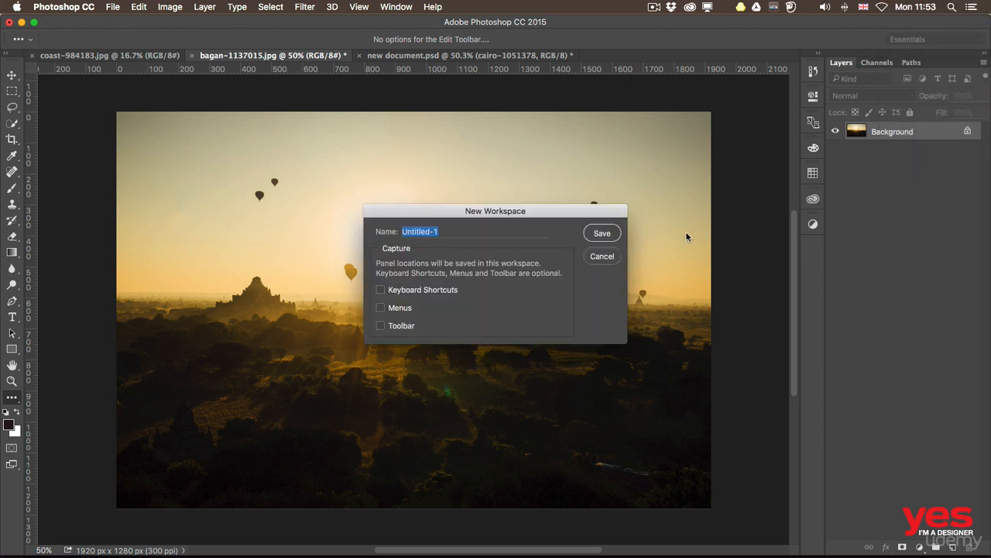
type("Practice")
left_click(398, 326)
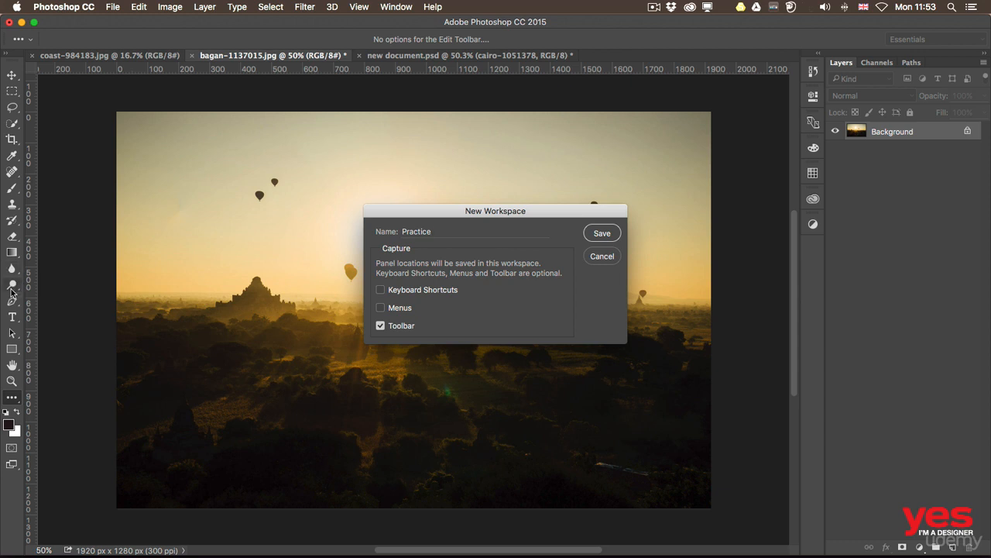
left_click(409, 310)
left_click(415, 293)
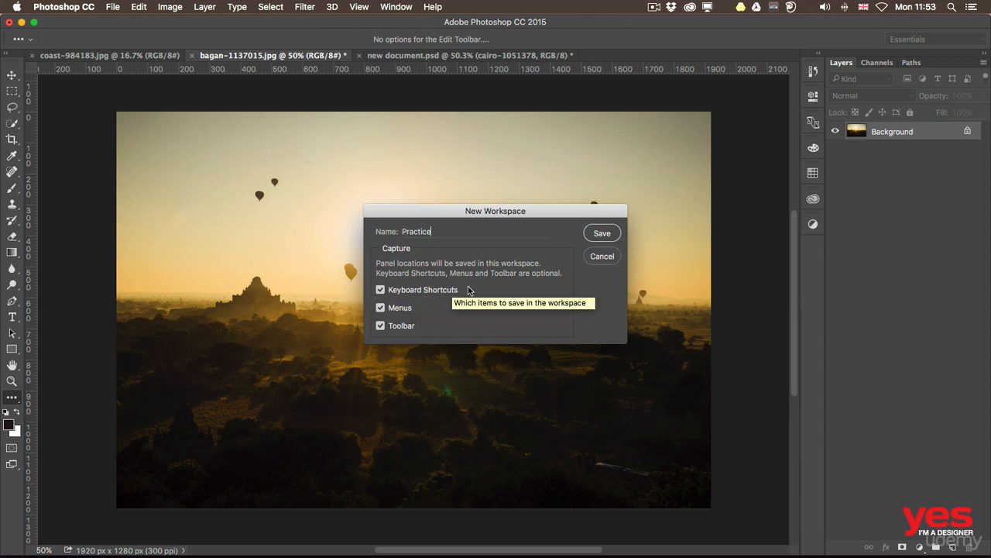
left_click(604, 234)
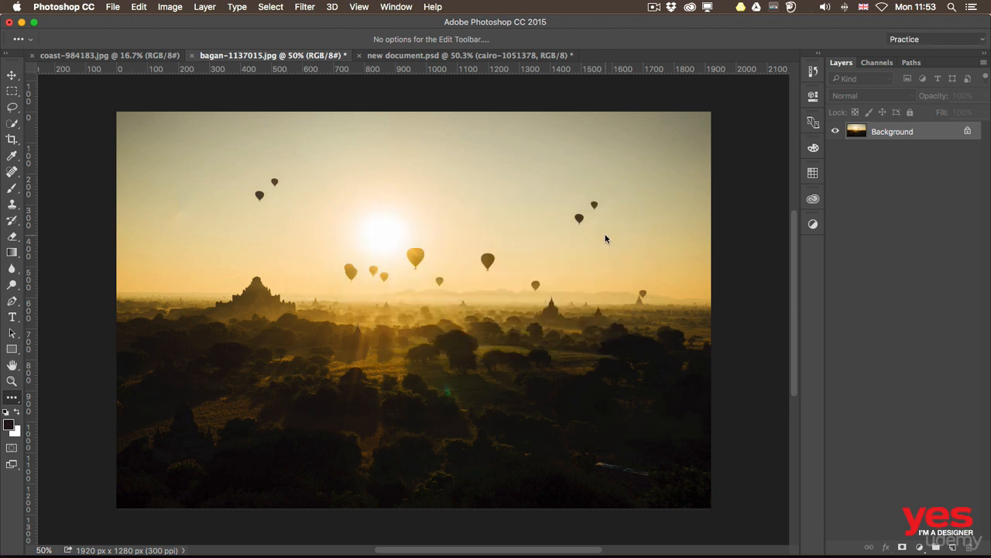
- Switch to the Drawing workspace and return to the Practice workspace
left_click(922, 38)
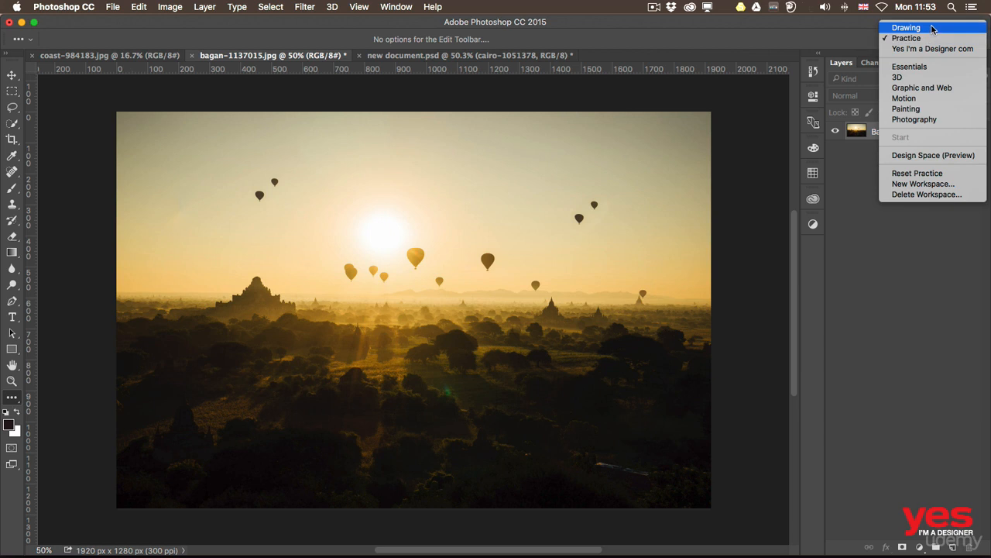
left_click(933, 30)
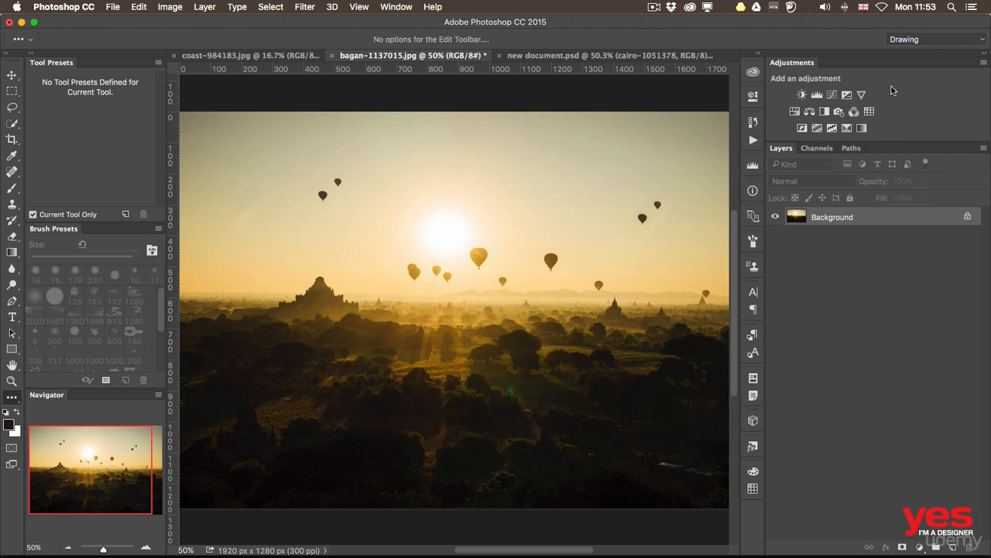
left_click(908, 41)
left_click(912, 49)
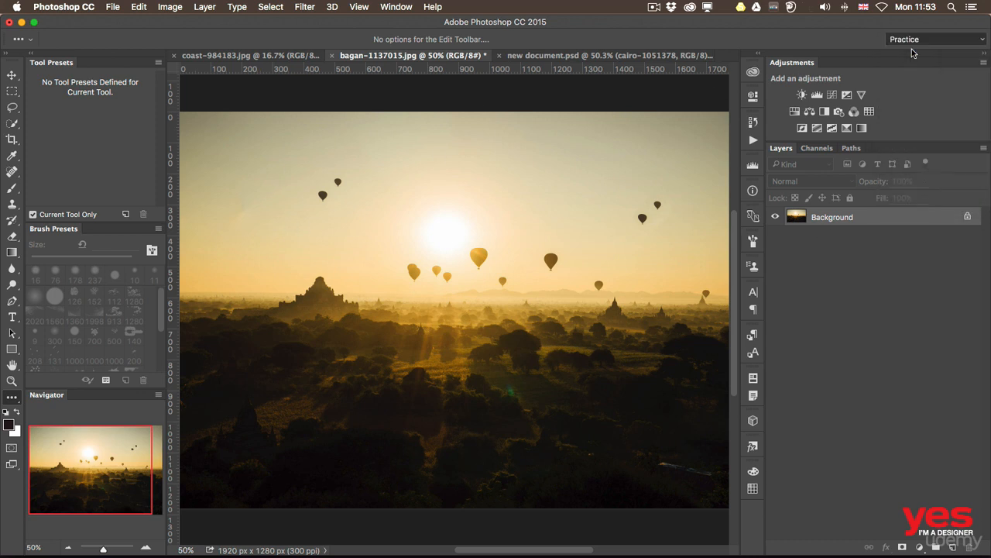